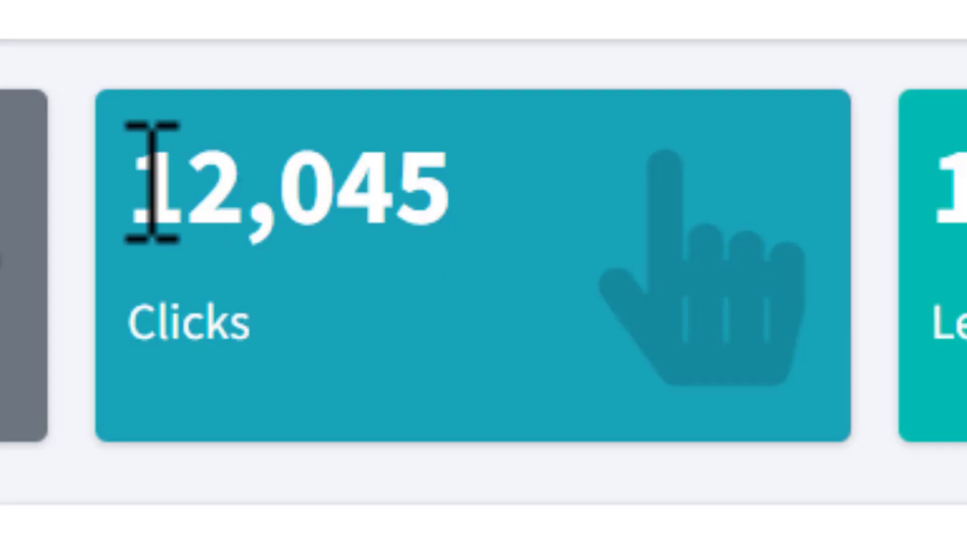
# - Highlight the homepage totals: 12,045 clicks, 1,642 leads and the revenue figure
pyautogui.moveTo(151, 186); pyautogui.dragTo(457, 194)
pyautogui.moveTo(221, 199); pyautogui.dragTo(604, 292)
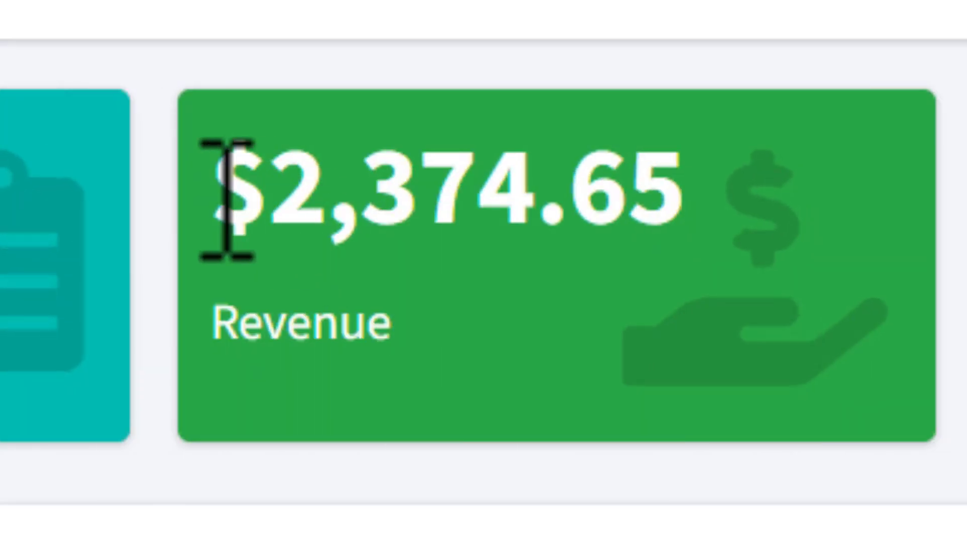
pyautogui.moveTo(222, 198); pyautogui.dragTo(667, 222)
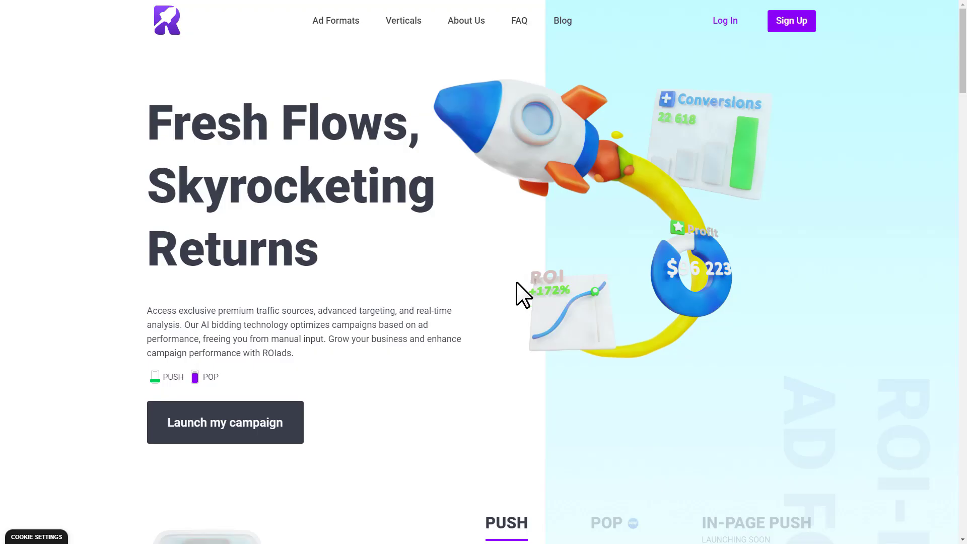
pyautogui.scroll(-10, 518, 296)
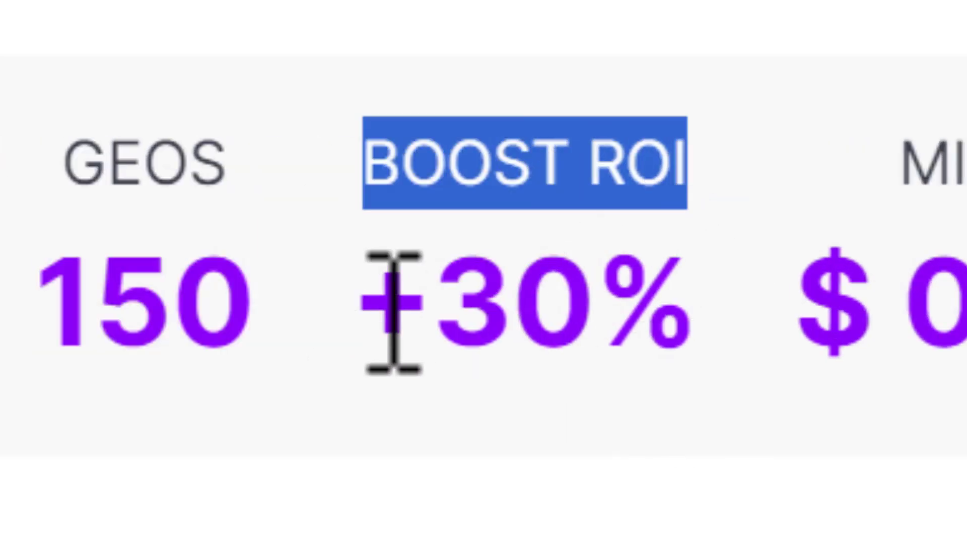
# - Highlight the +30% boost ROI, the $0.003 minimum CPC and the $0.5 minimum CPM
pyautogui.moveTo(388, 312); pyautogui.dragTo(722, 356)
pyautogui.moveTo(350, 167); pyautogui.dragTo(606, 207)
pyautogui.moveTo(247, 353); pyautogui.dragTo(736, 332)
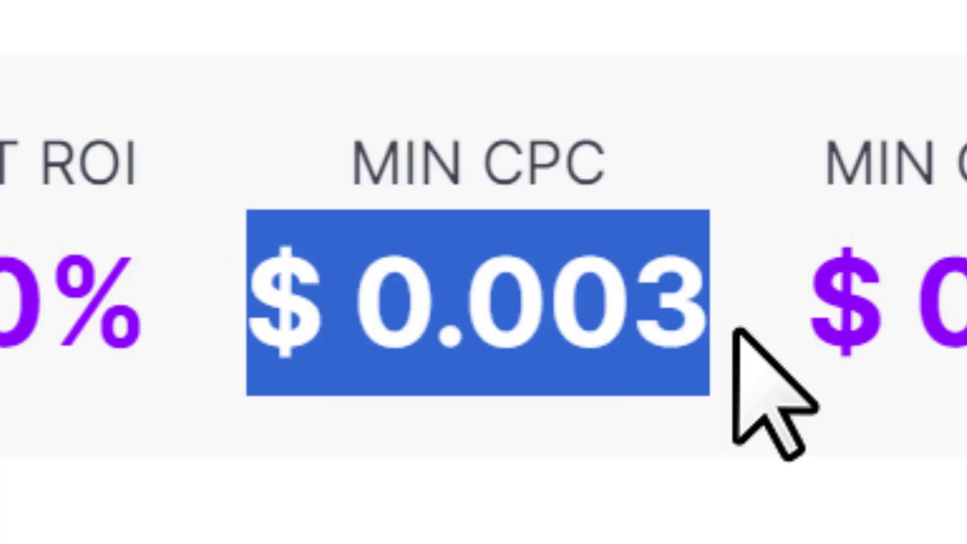
pyautogui.moveTo(831, 320); pyautogui.dragTo(966, 322)
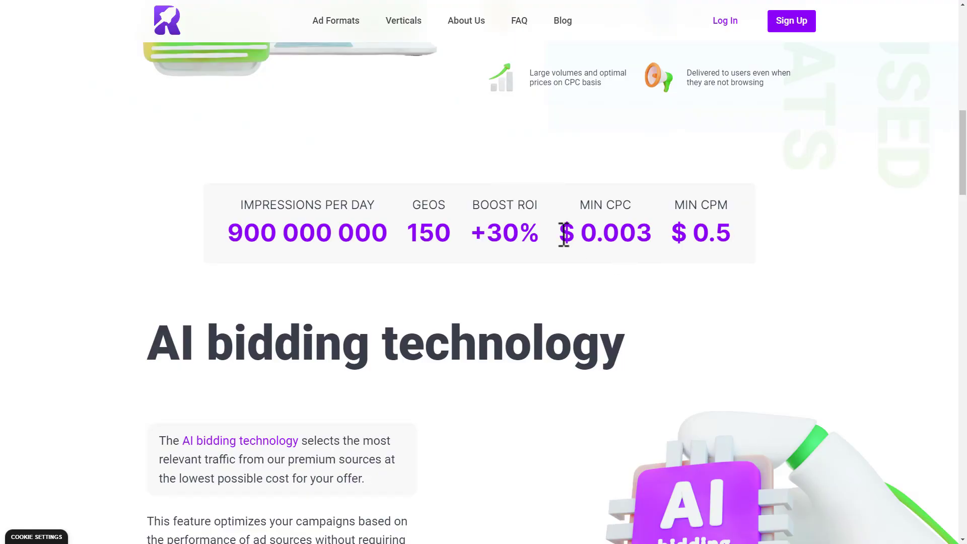
pyautogui.scroll(8, 499, 228)
pyautogui.scroll(5, 485, 218)
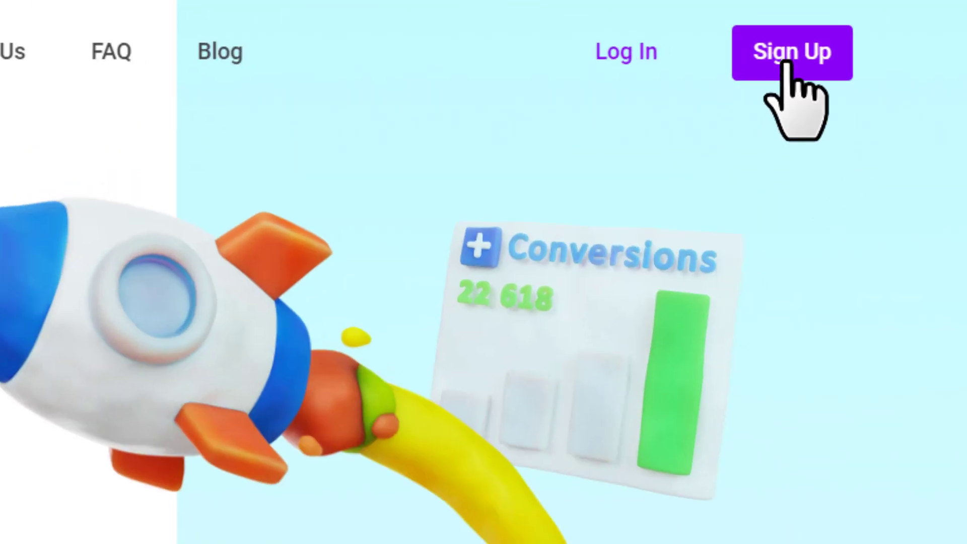
# - Open the advertiser sign-up and go through name, email, Telegram messenger and both password fields
pyautogui.click(786, 63)
pyautogui.click(378, 207)
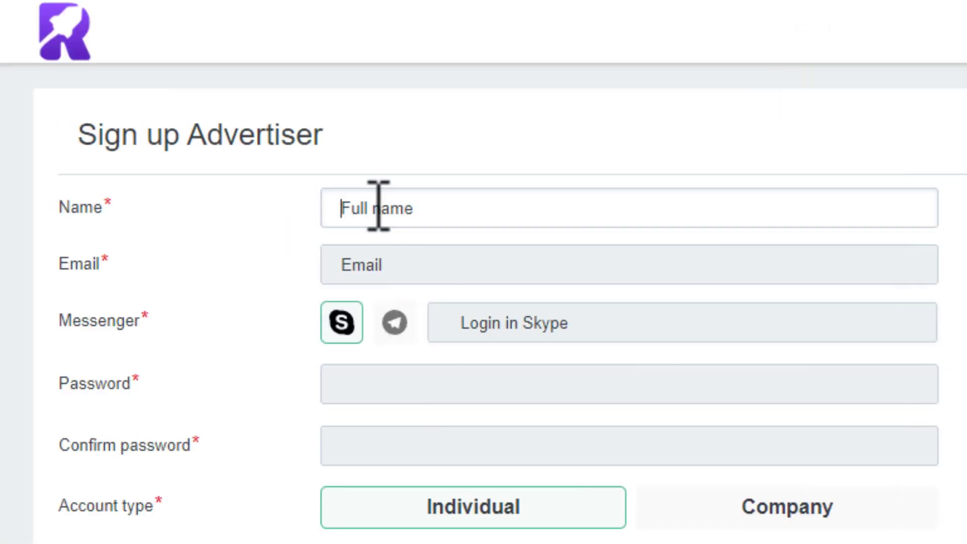
pyautogui.click(359, 276)
pyautogui.click(474, 324)
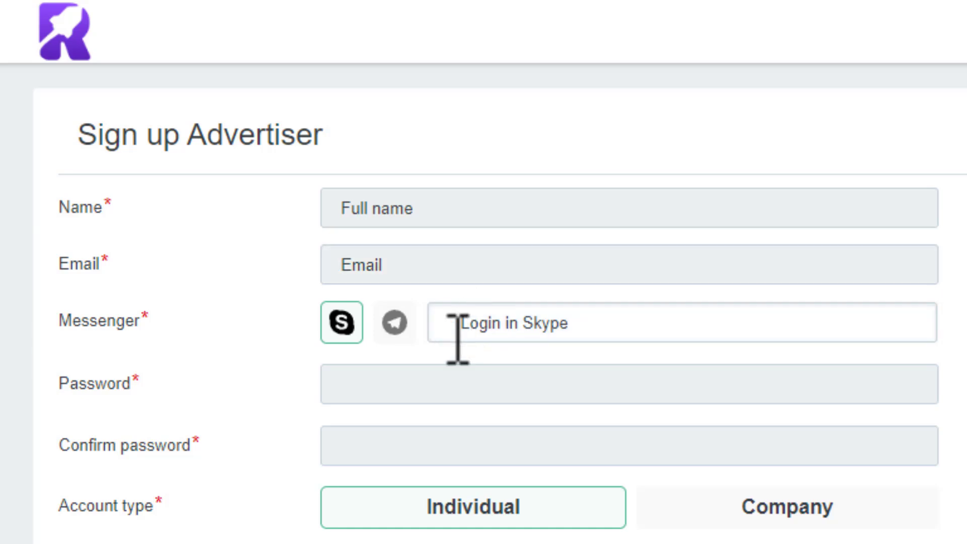
pyautogui.click(395, 323)
pyautogui.click(382, 383)
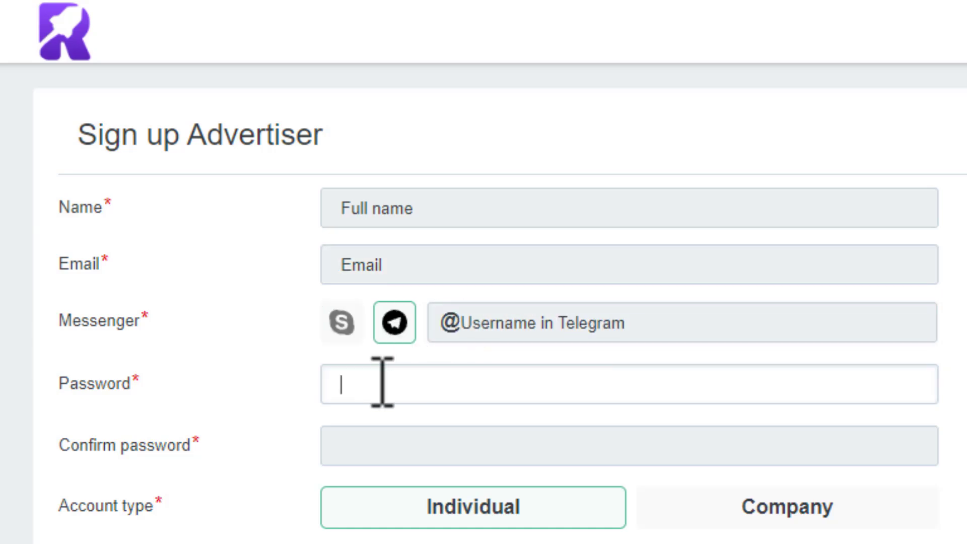
pyautogui.click(397, 441)
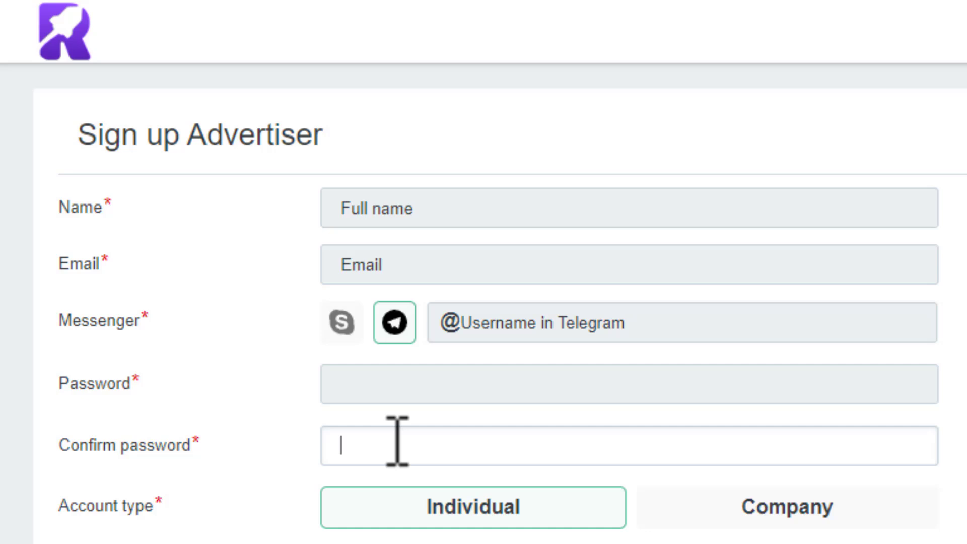
# - Scroll down the form and open the country list, closing it without choosing
pyautogui.scroll(-3, 398, 441)
pyautogui.moveTo(56, 337); pyautogui.dragTo(153, 337)
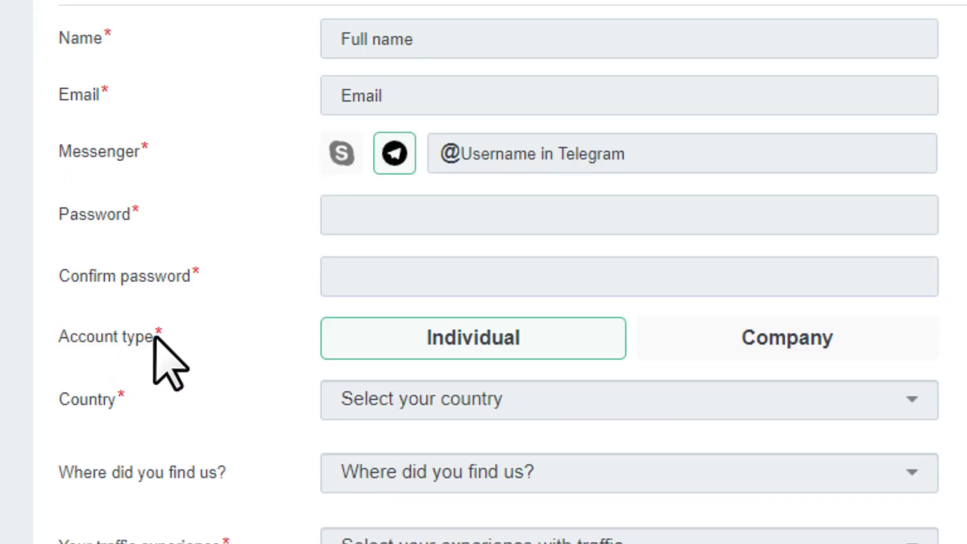
pyautogui.scroll(-3, 434, 349)
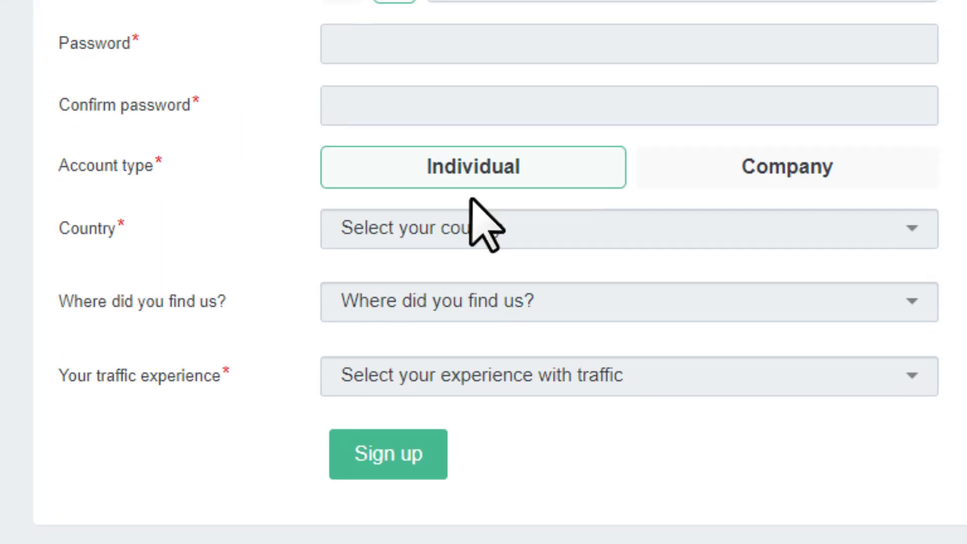
pyautogui.click(378, 229)
pyautogui.click(384, 222)
# - Set 'Where did you find us?' to Video and traffic experience to both push and pop
pyautogui.moveTo(59, 305); pyautogui.dragTo(265, 316)
pyautogui.click(355, 309)
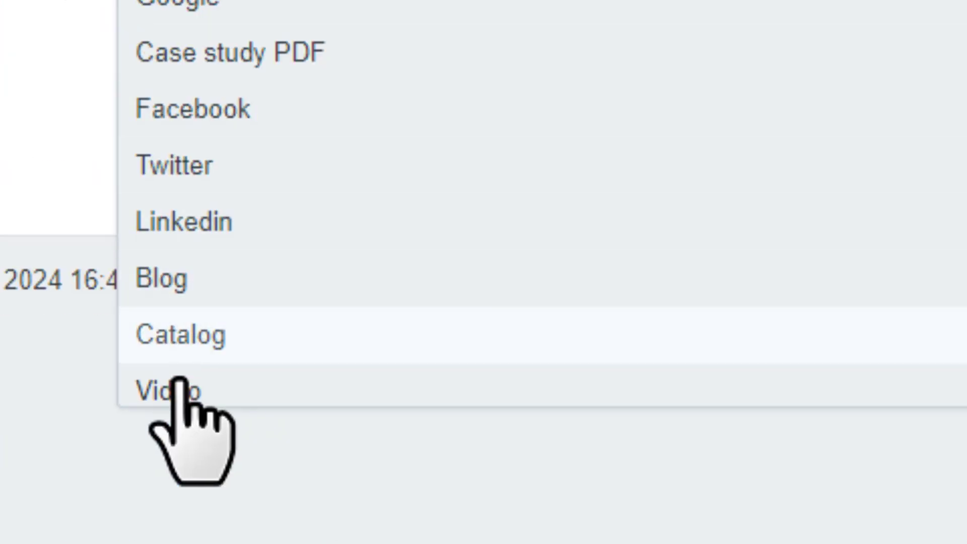
pyautogui.click(362, 543)
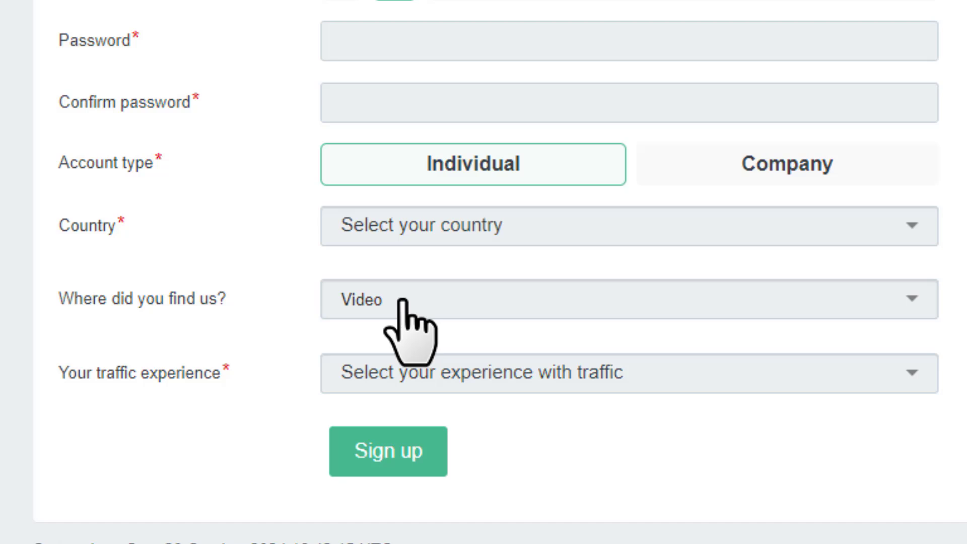
pyautogui.click(393, 370)
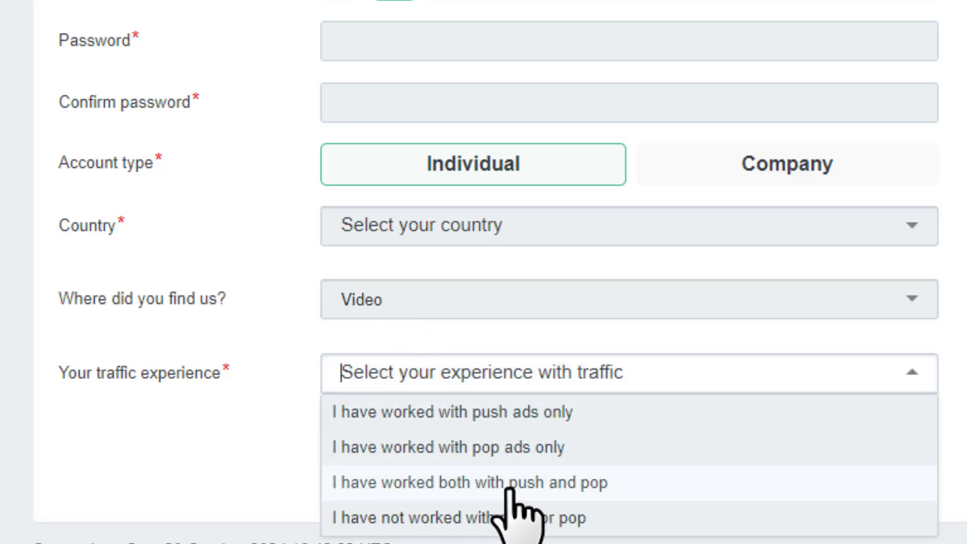
pyautogui.click(471, 486)
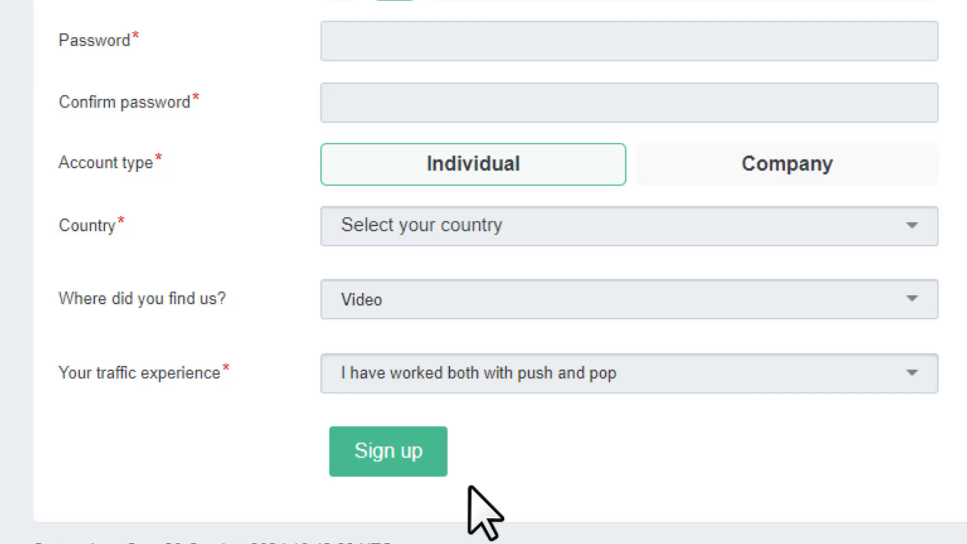
# - Submit the sign-up and highlight the 'Verify this email address' heading in the email
pyautogui.click(437, 449)
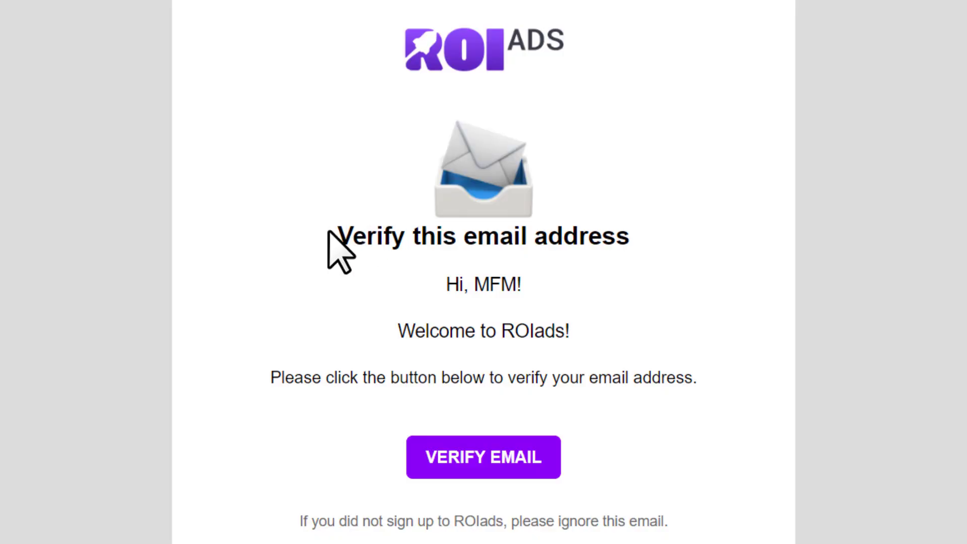
pyautogui.moveTo(329, 232); pyautogui.dragTo(636, 241)
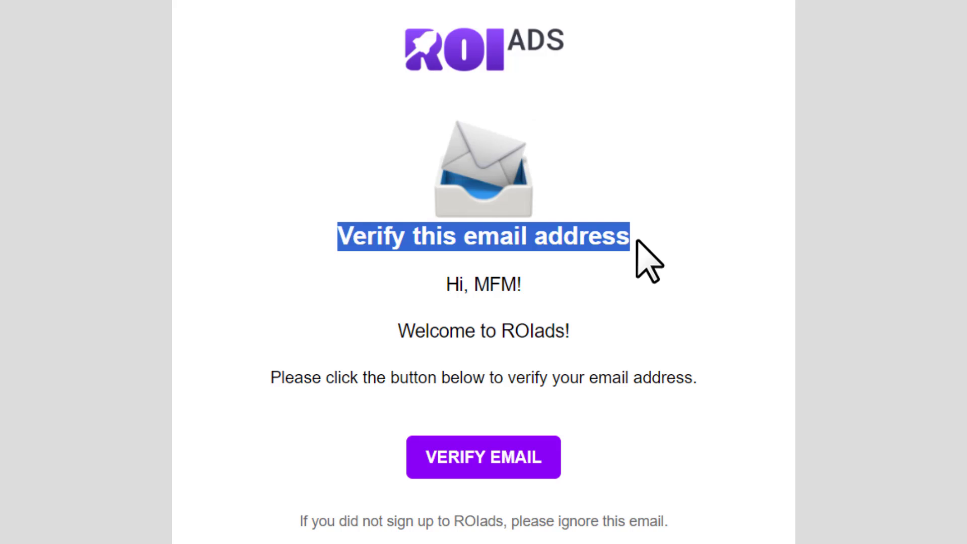
pyautogui.click(635, 240)
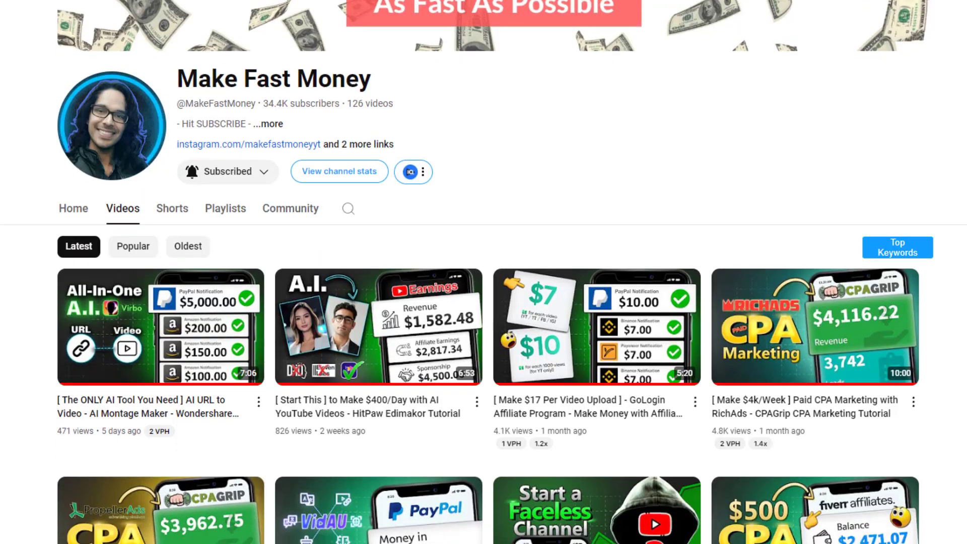
# - Scroll the channel's Videos tab and add the video to Watch later
pyautogui.scroll(-3, 483, 272)
pyautogui.scroll(-5, 483, 272)
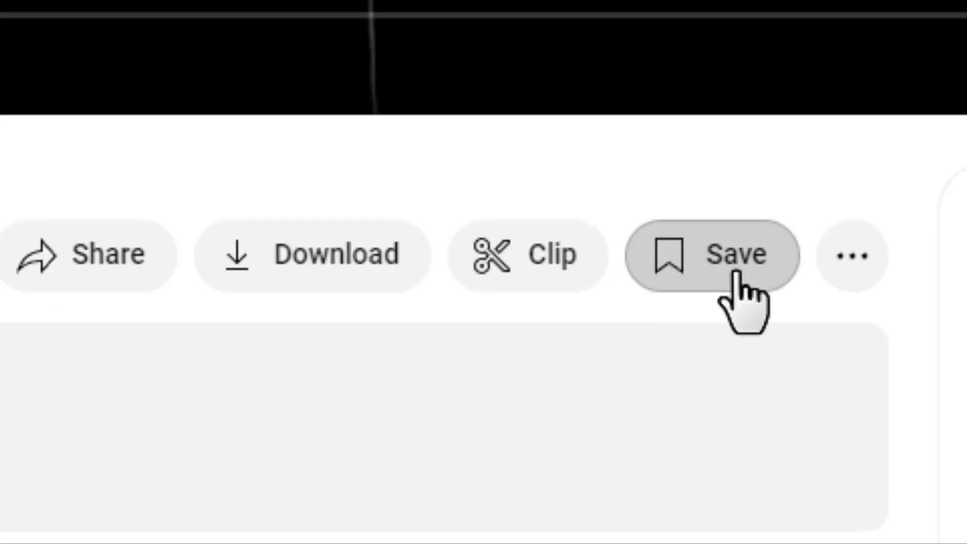
pyautogui.click(256, 237)
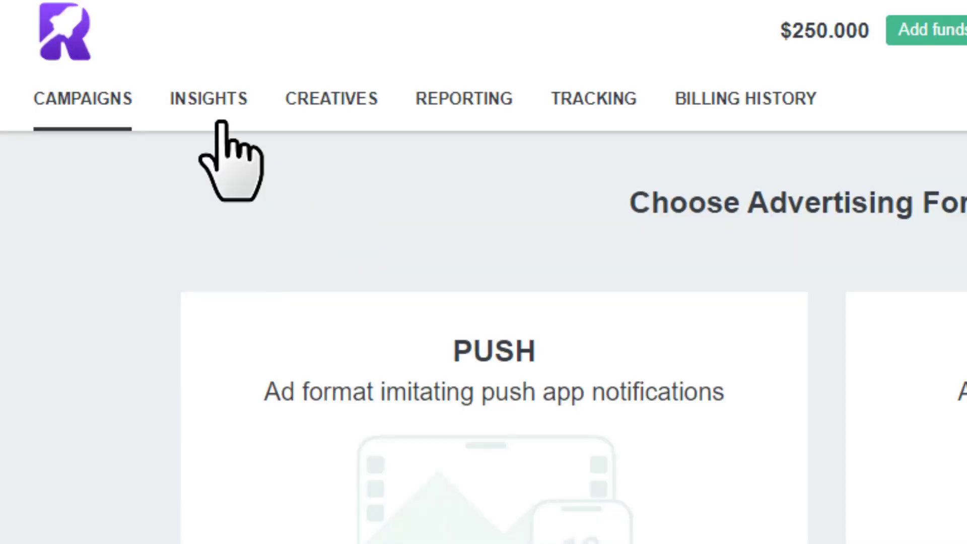
# - Open per-country insights and highlight total impressions for ALA, AND, ASM (40), ATA and ATF
pyautogui.click(125, 60)
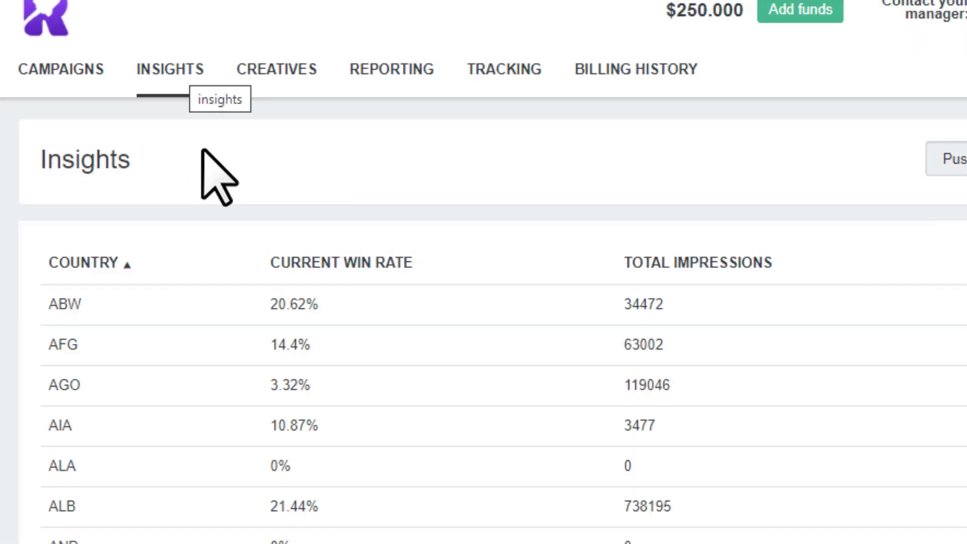
pyautogui.scroll(-3, 526, 241)
pyautogui.scroll(3, 453, 350)
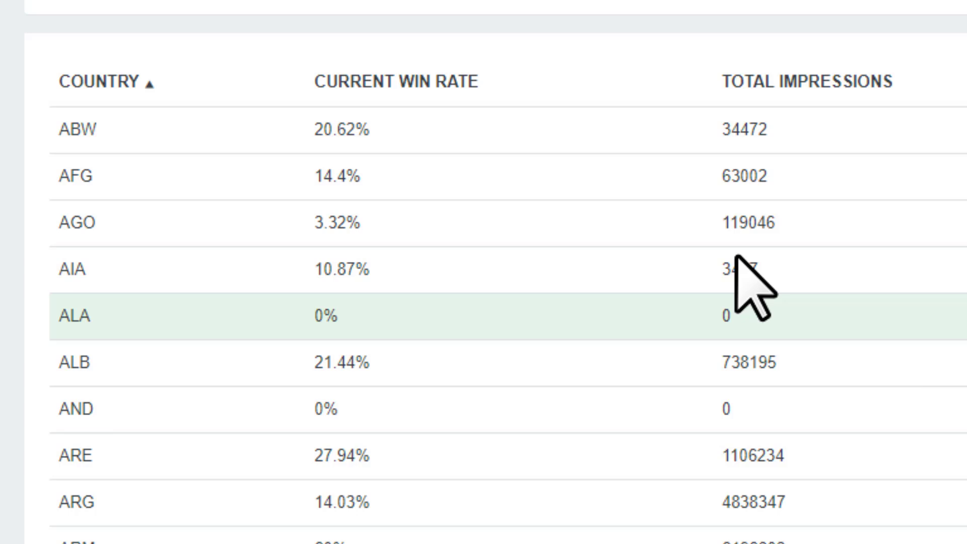
pyautogui.doubleClick(729, 317)
pyautogui.doubleClick(750, 408)
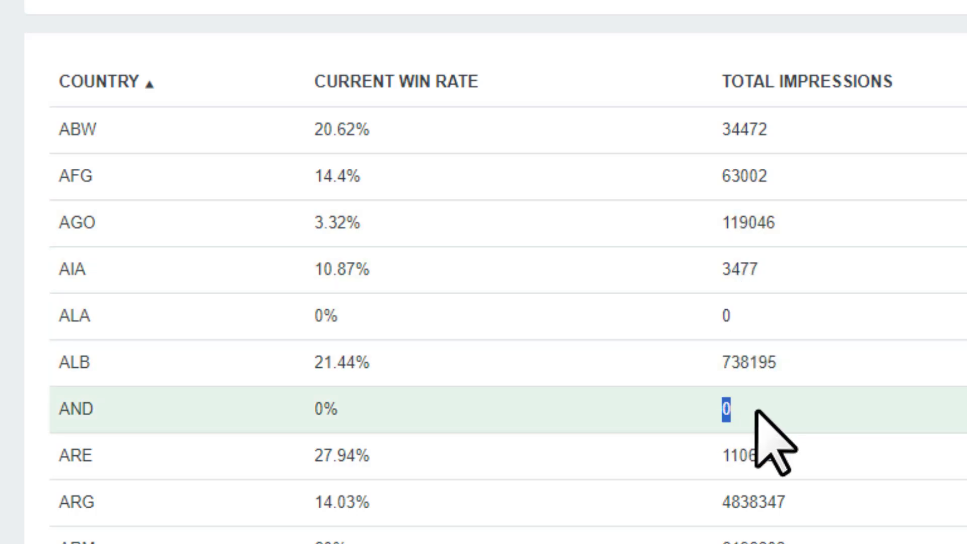
pyautogui.scroll(-2, 747, 443)
pyautogui.doubleClick(748, 473)
pyautogui.scroll(-3, 740, 428)
pyautogui.doubleClick(713, 375)
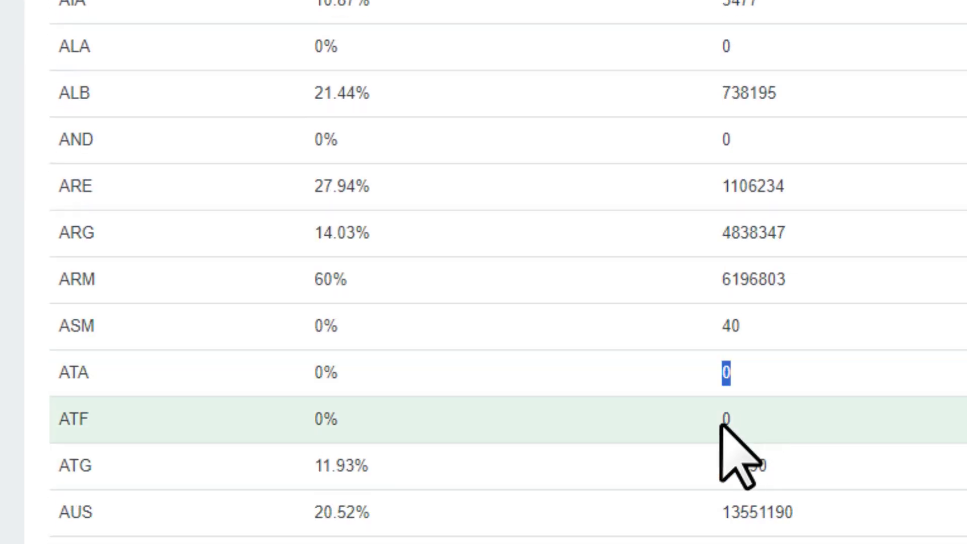
pyautogui.doubleClick(720, 421)
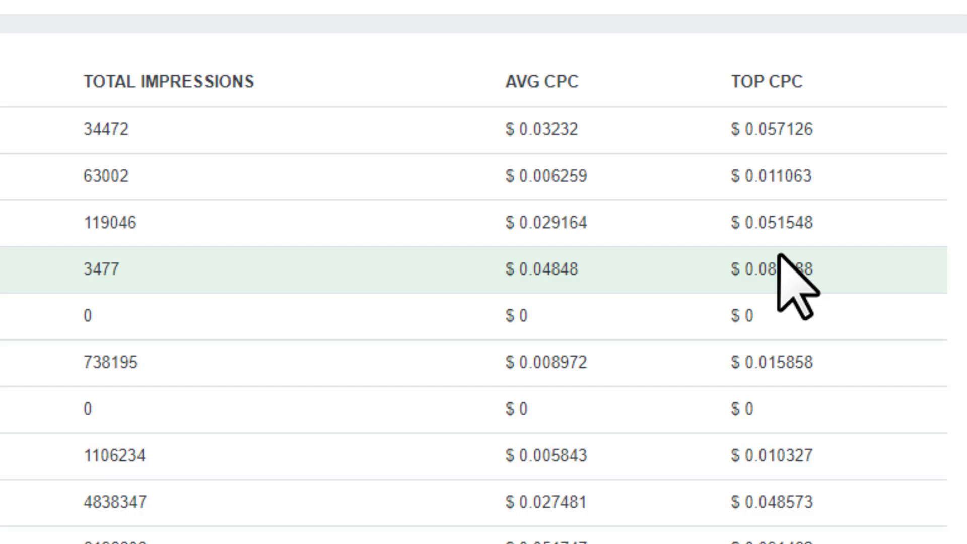
# - Highlight average CPCs ($0.006259, $0.029164), search countries for 'usa', then go to Creatives
pyautogui.moveTo(506, 129); pyautogui.dragTo(579, 130)
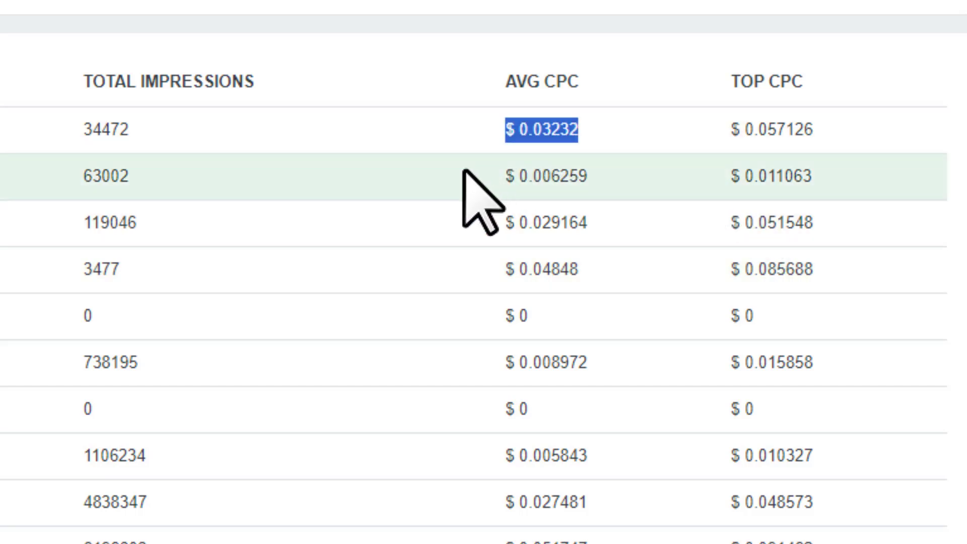
pyautogui.moveTo(506, 175); pyautogui.dragTo(589, 176)
pyautogui.moveTo(506, 222); pyautogui.dragTo(604, 224)
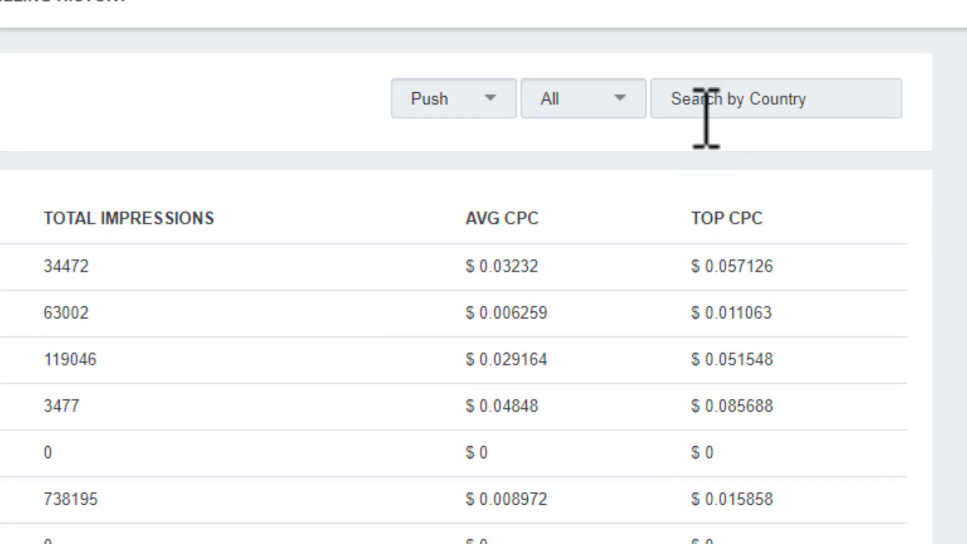
pyautogui.click(894, 0)
pyautogui.write('usa')
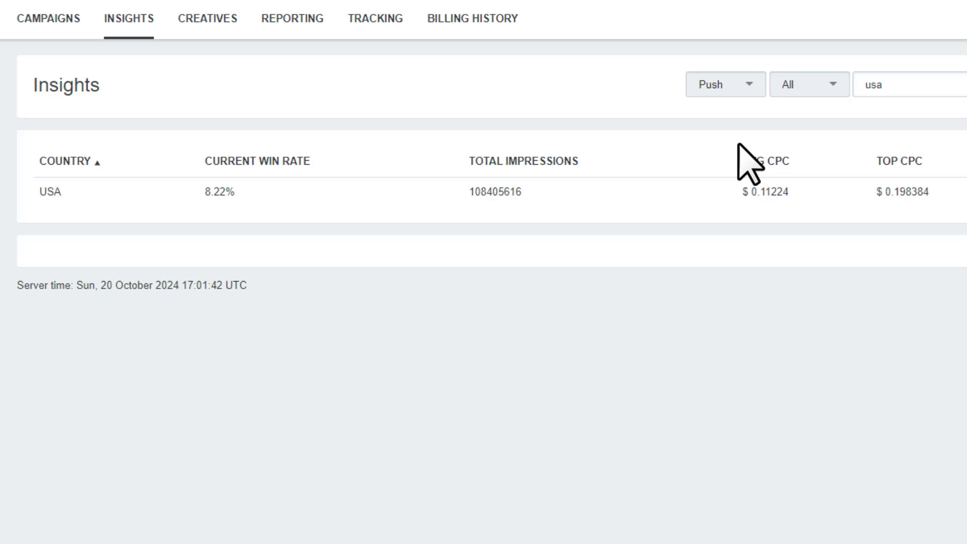
pyautogui.click(256, 196)
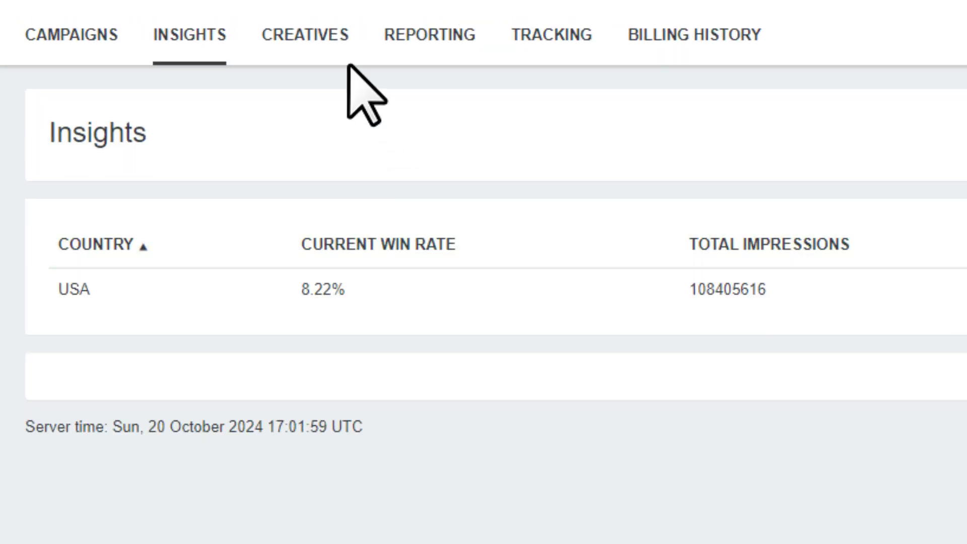
pyautogui.click(215, 18)
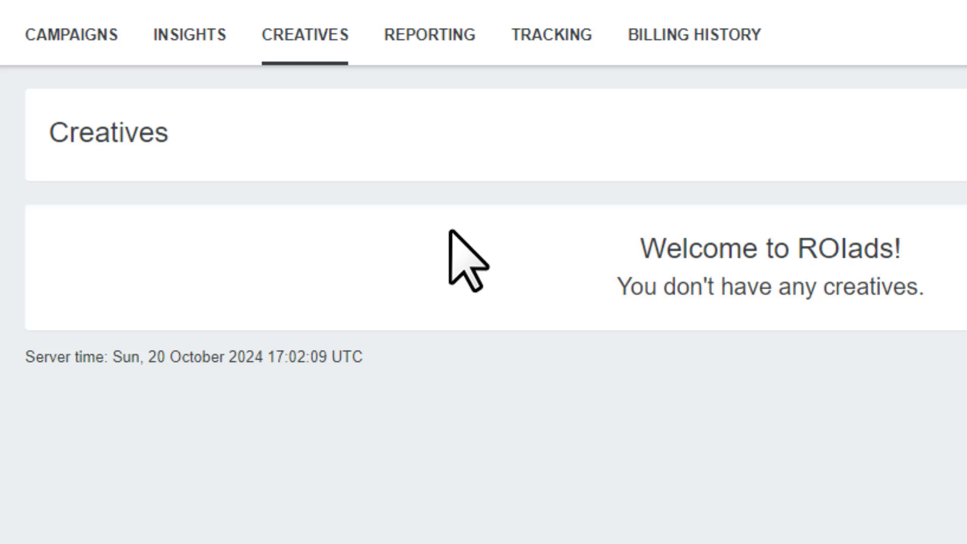
# - View the Reporting page, then on Tracking select the conversion postback URL
pyautogui.click(416, 39)
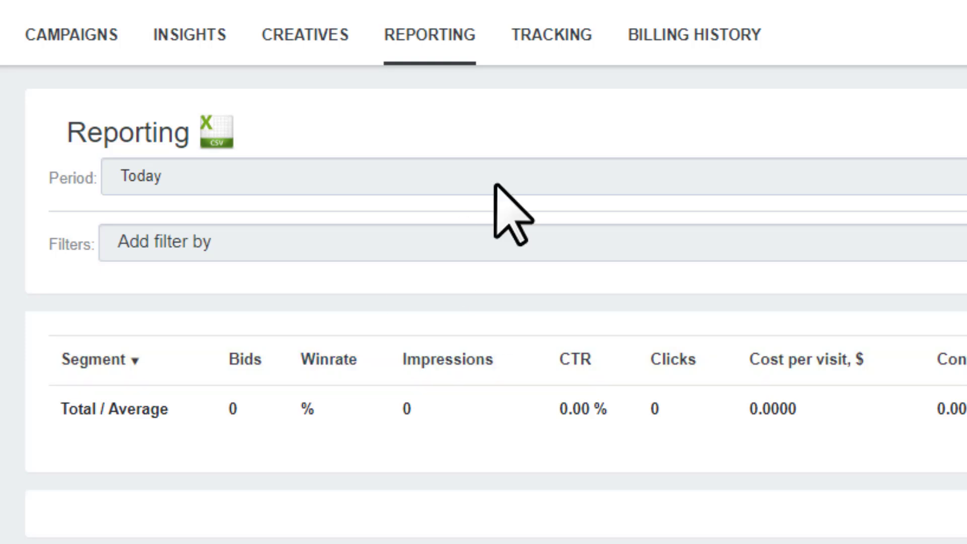
pyautogui.click(530, 36)
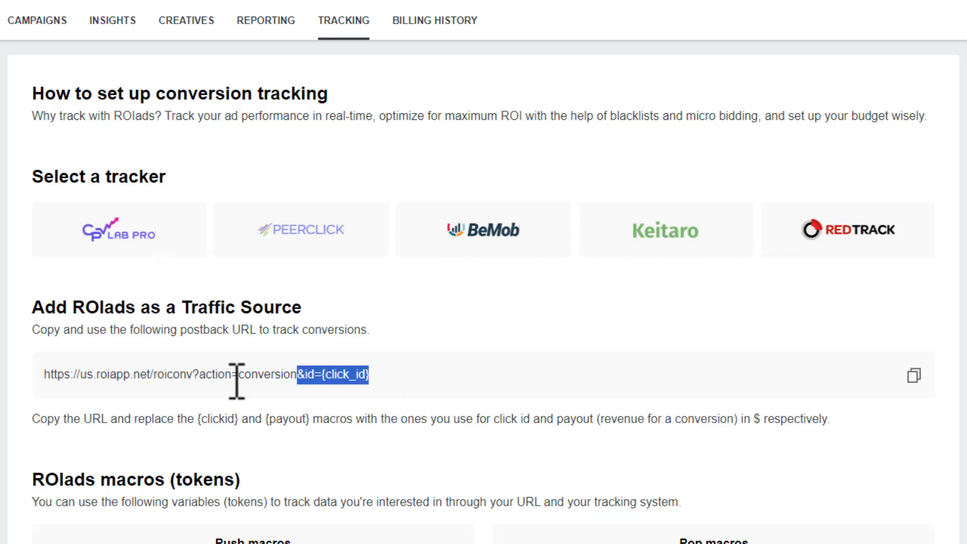
pyautogui.moveTo(237, 381); pyautogui.dragTo(44, 385)
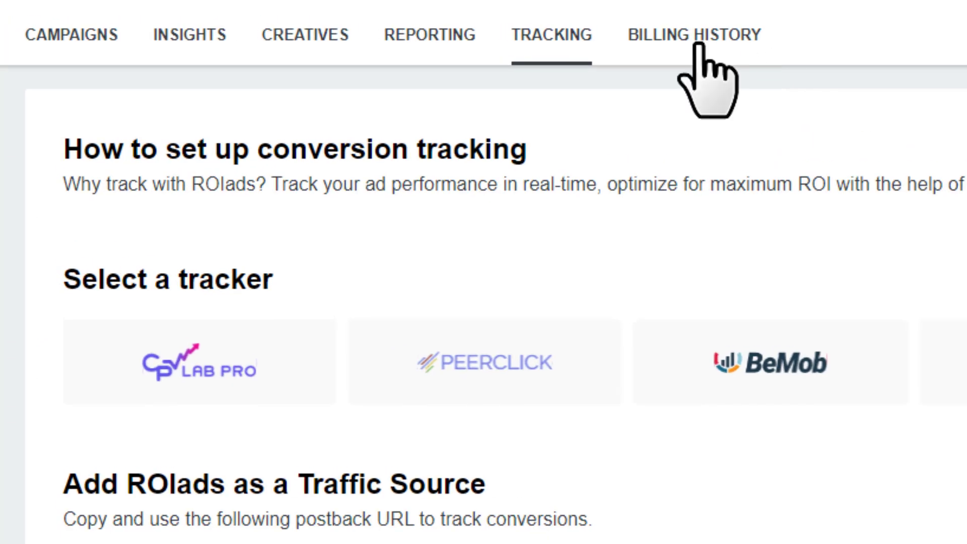
# - From Campaigns, start a Get Push Traffic campaign and scroll through the New push campaign form
pyautogui.click(71, 35)
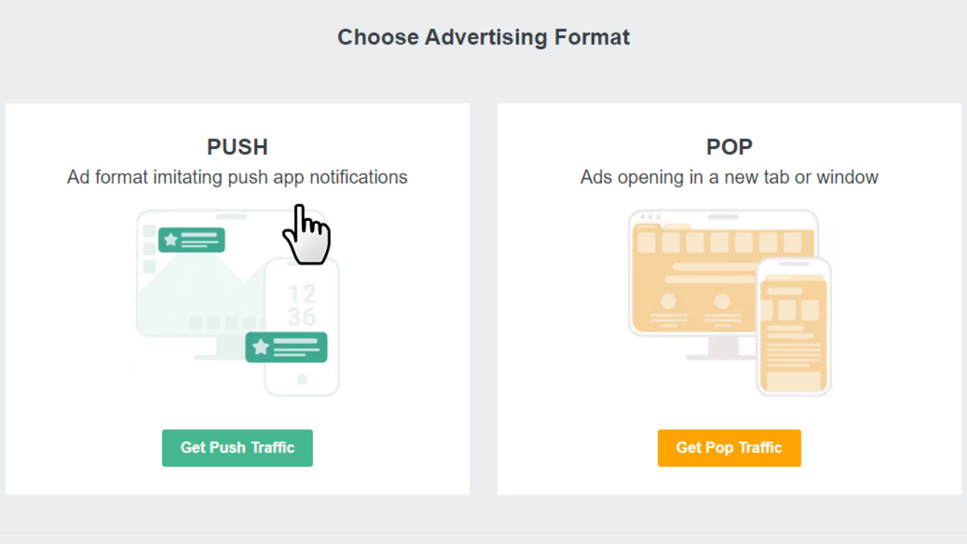
pyautogui.click(224, 448)
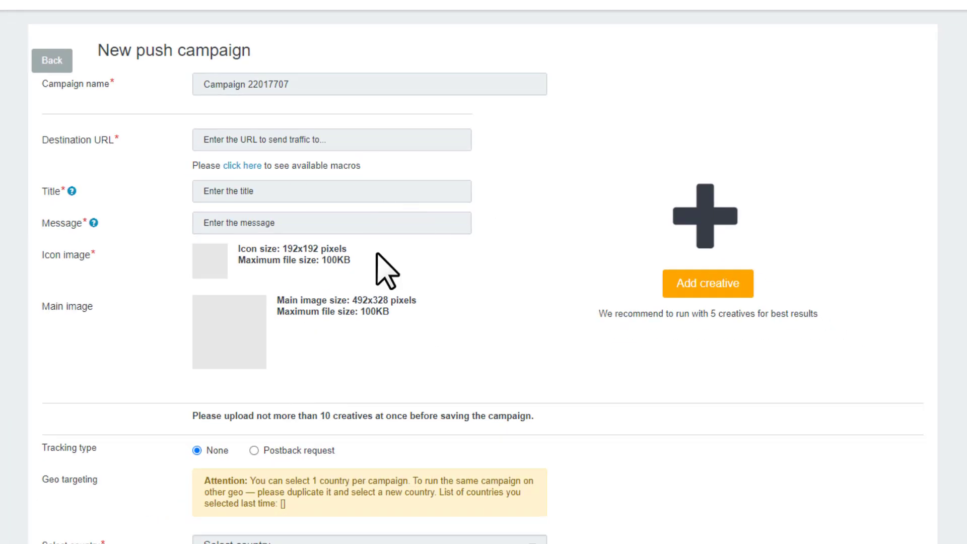
pyautogui.scroll(-8, 404, 345)
pyautogui.scroll(4, 373, 352)
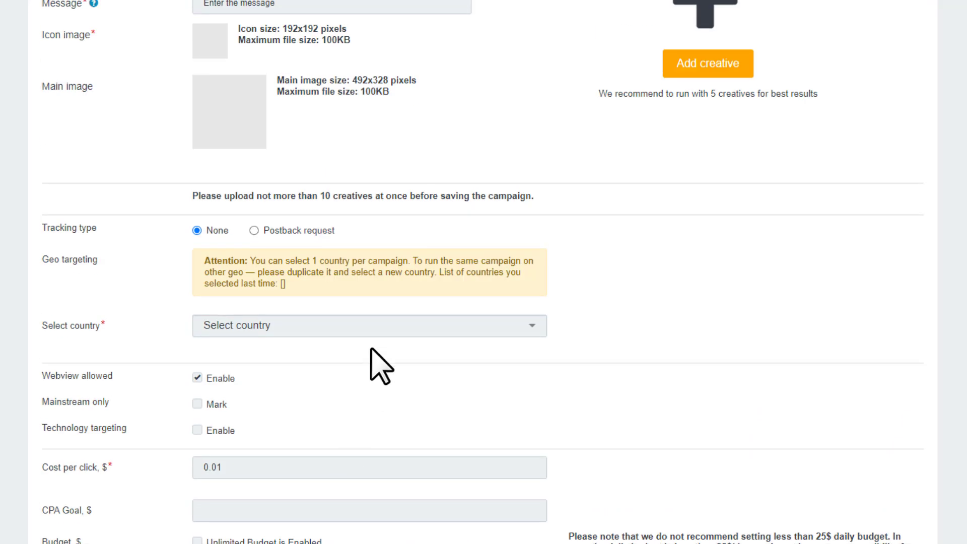
pyautogui.scroll(4, 372, 347)
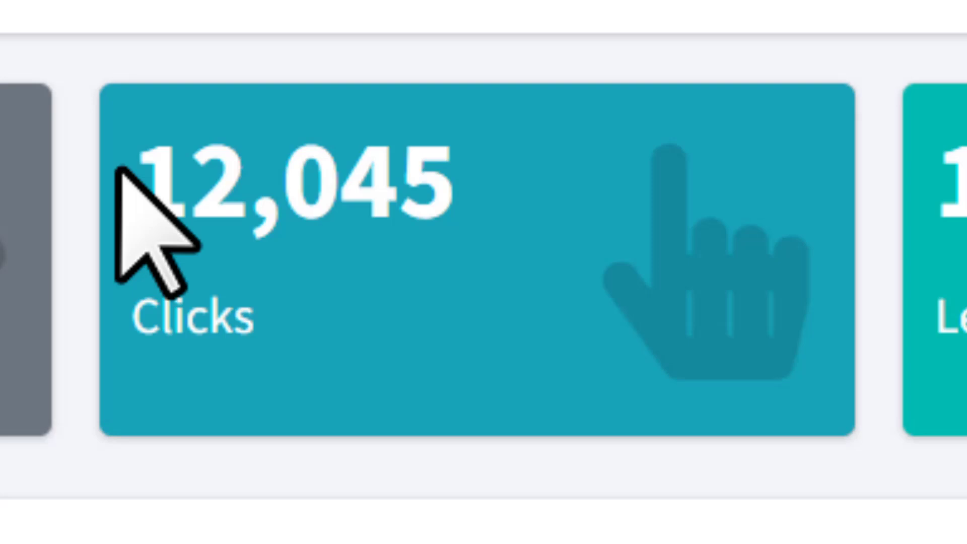
# - Highlight the 12,045 clicks and revenue totals, then open the CPAGrip sign-up page
pyautogui.moveTo(118, 173); pyautogui.dragTo(492, 183)
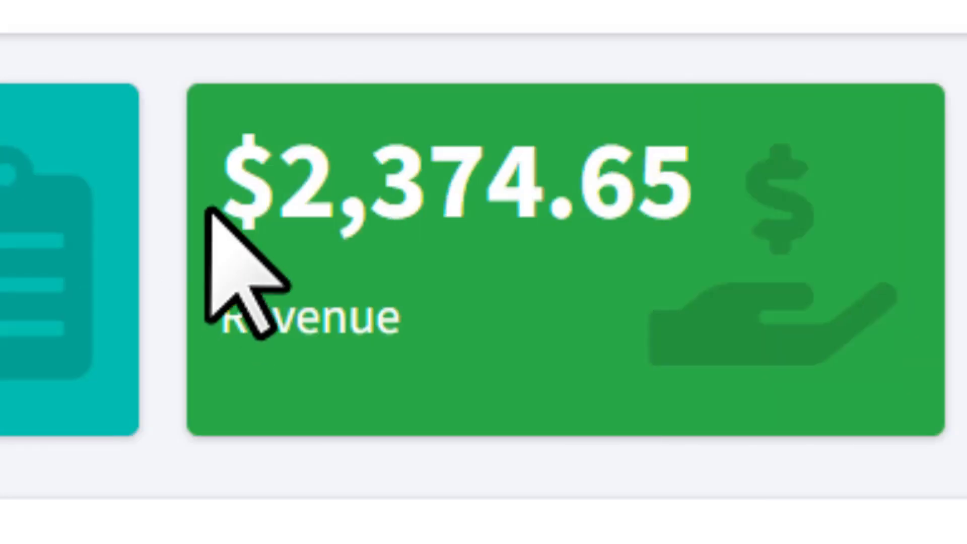
pyautogui.moveTo(207, 208); pyautogui.dragTo(648, 183)
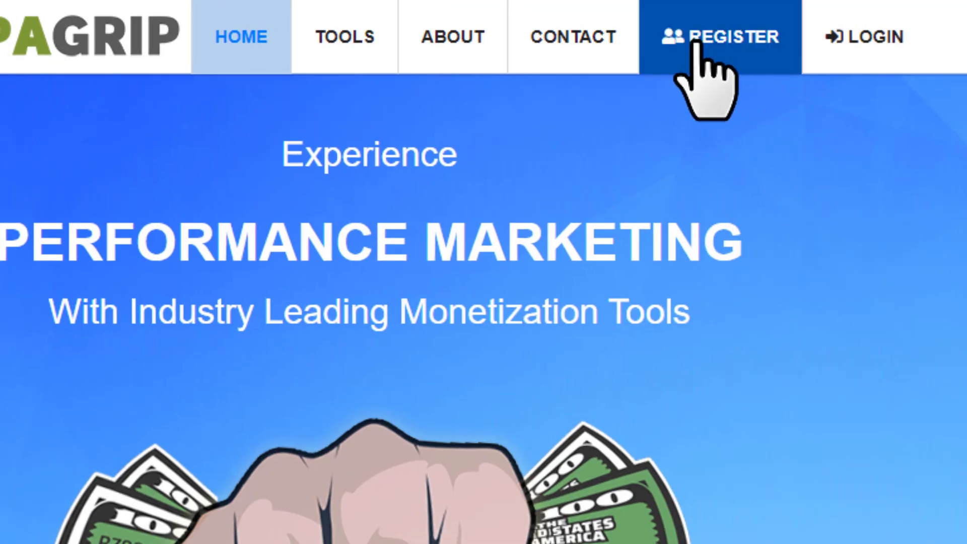
pyautogui.click(698, 46)
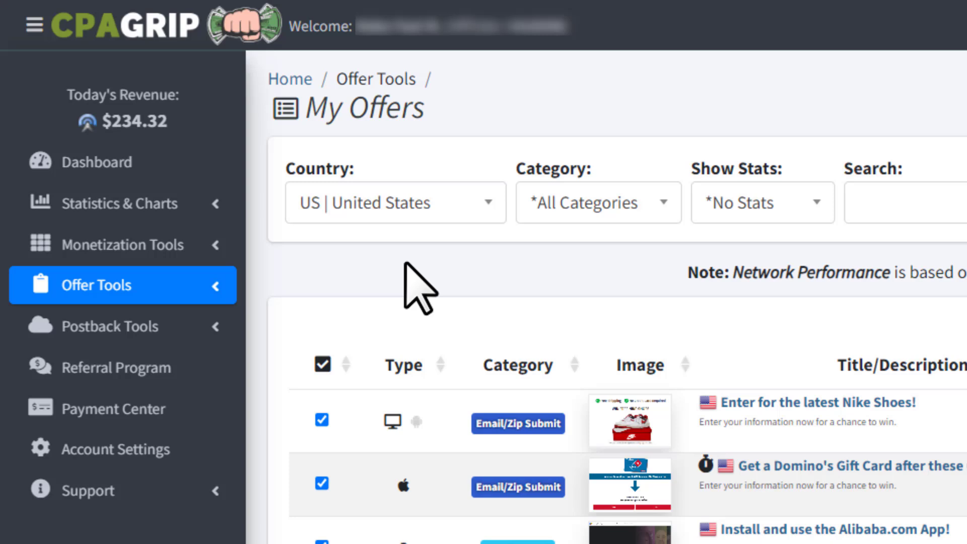
# - Open the offer pages and set the country filter to All Countries, browsing the list
pyautogui.click(108, 286)
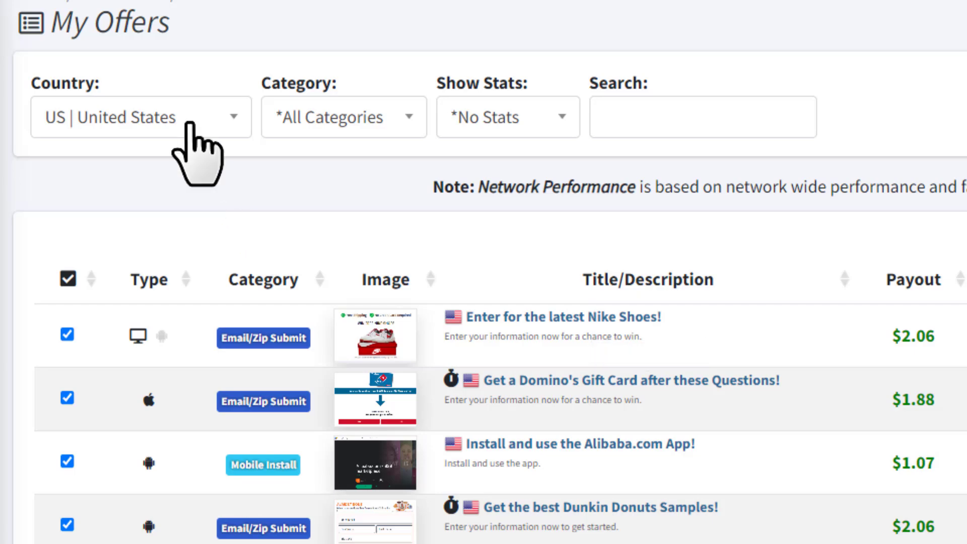
pyautogui.click(190, 124)
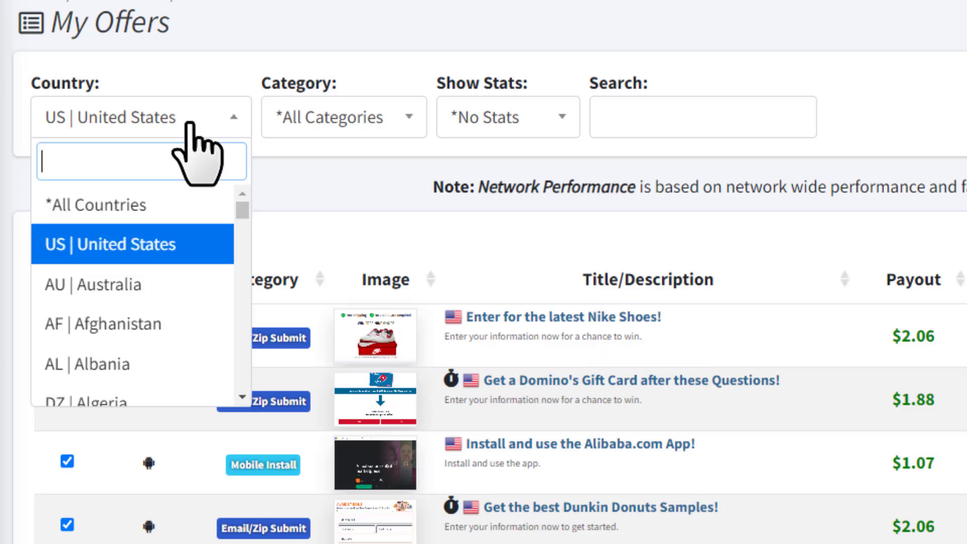
pyautogui.click(108, 207)
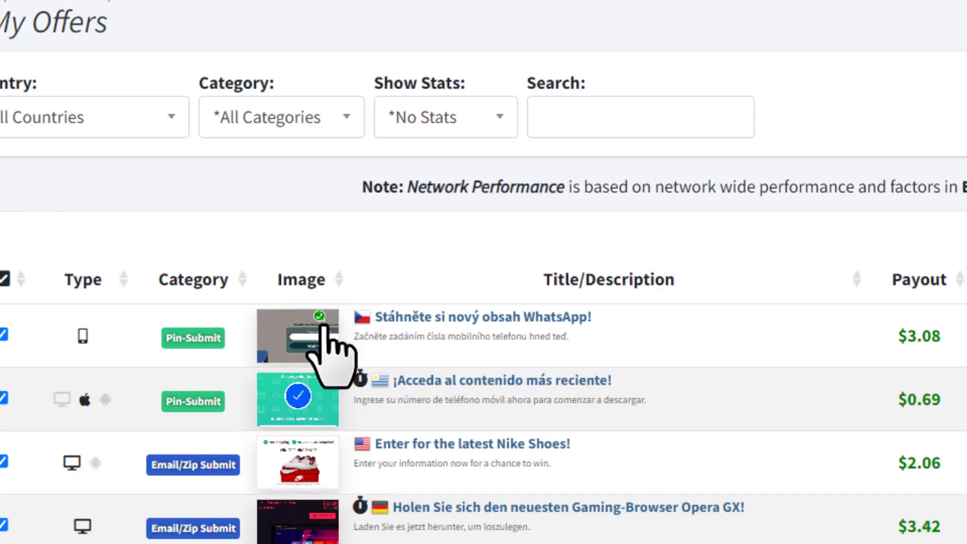
pyautogui.scroll(-15, 642, 443)
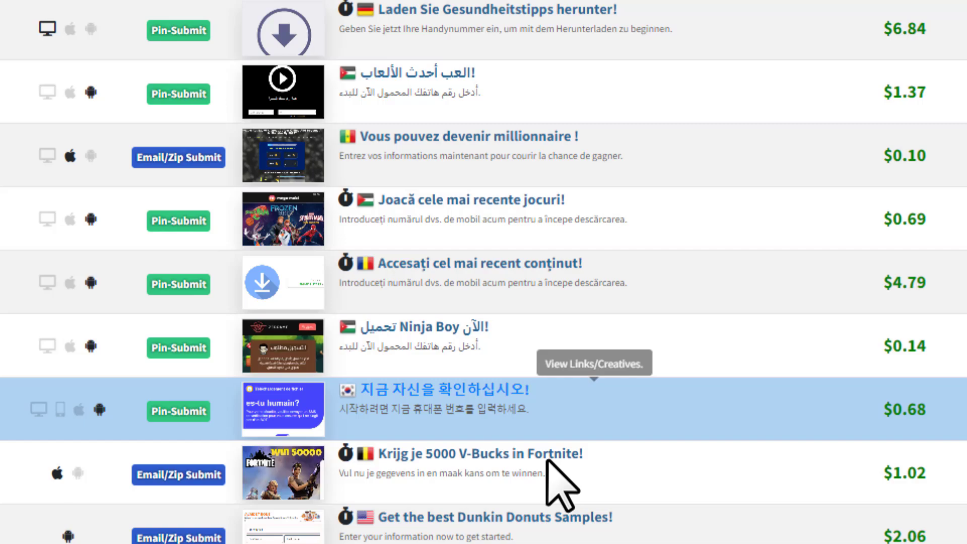
pyautogui.scroll(10, 604, 272)
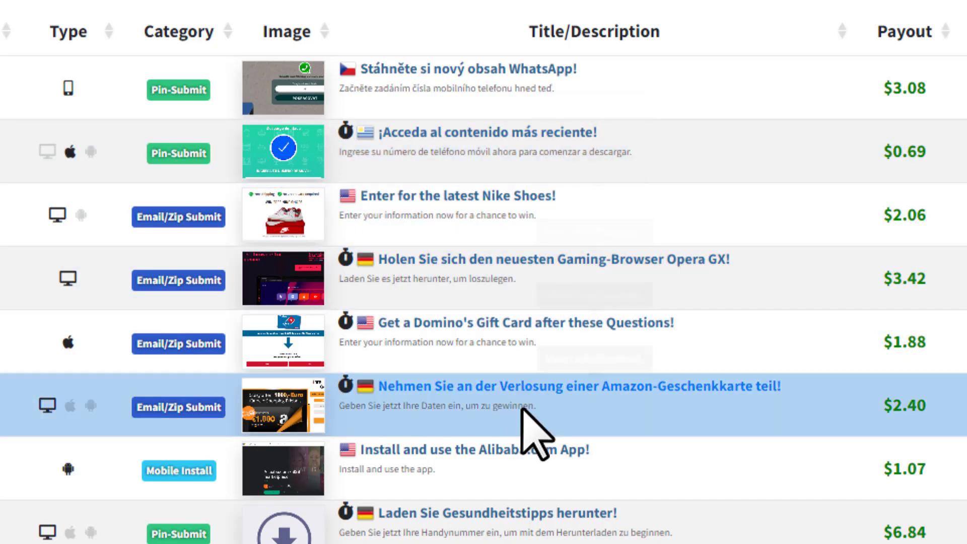
pyautogui.scroll(-6, 526, 426)
pyautogui.scroll(8, 522, 425)
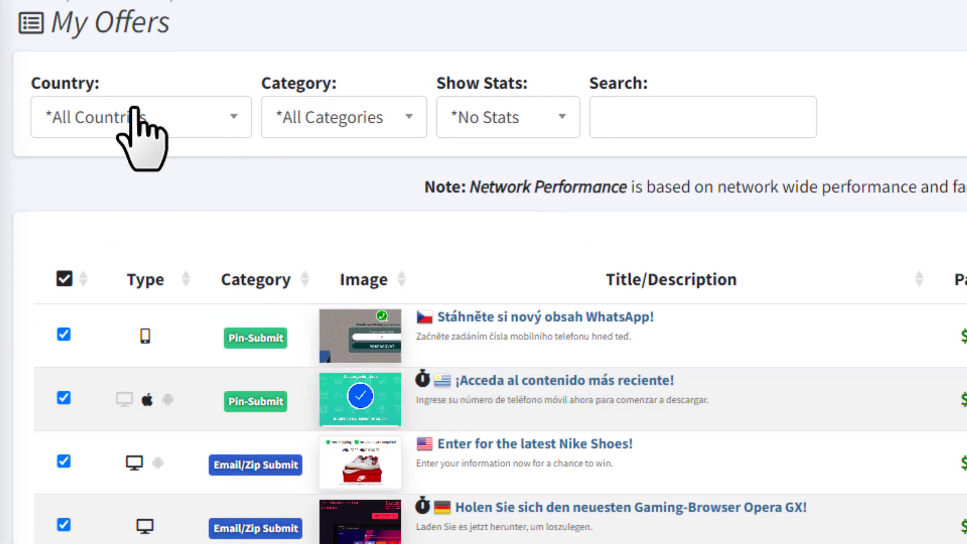
# - Filter offers to US | United States, open the Nike Shoes offer and select its tracking link
pyautogui.click(134, 108)
pyautogui.click(129, 249)
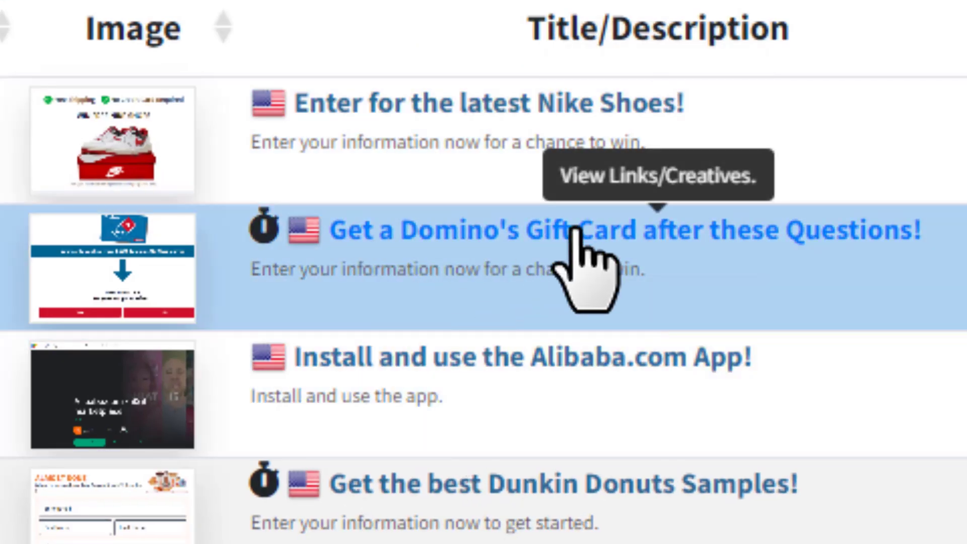
pyautogui.scroll(-3, 695, 244)
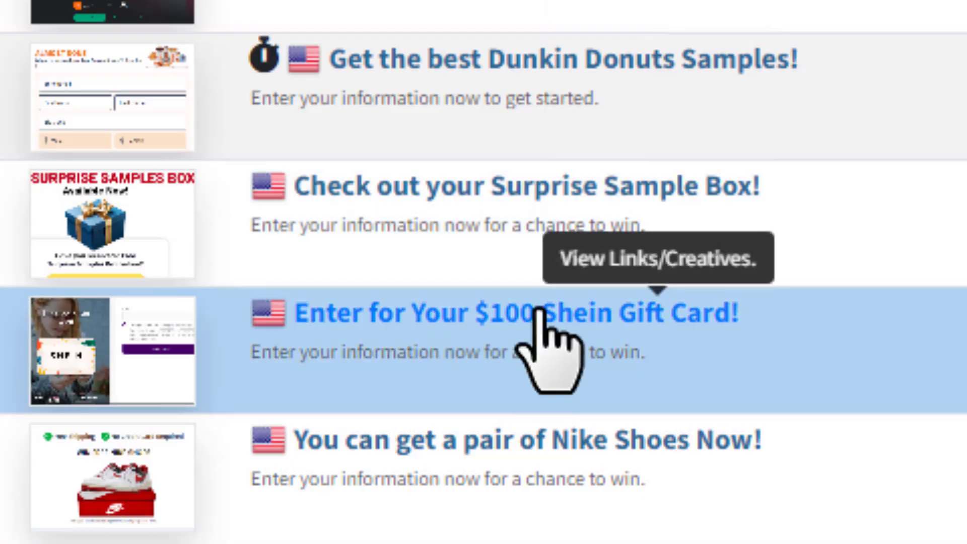
pyautogui.scroll(3, 554, 191)
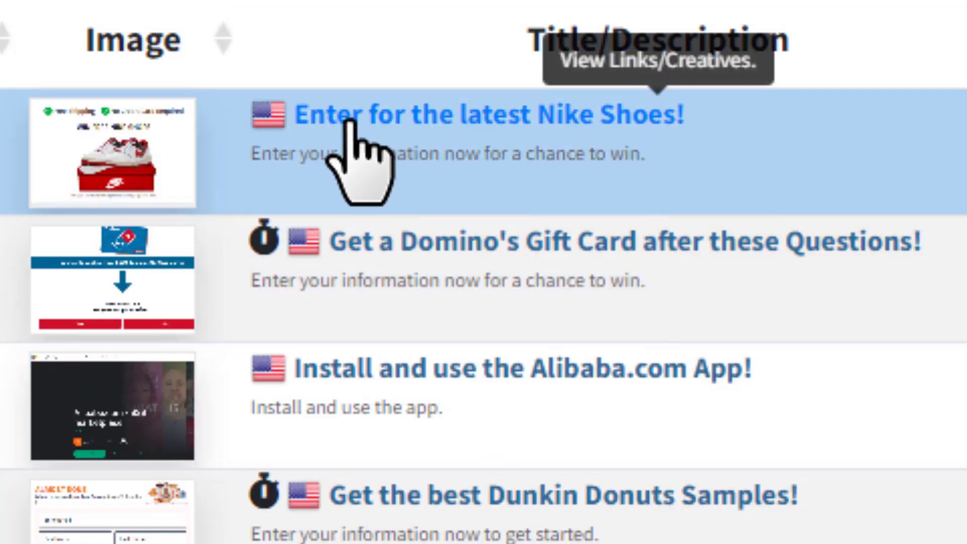
pyautogui.click(463, 132)
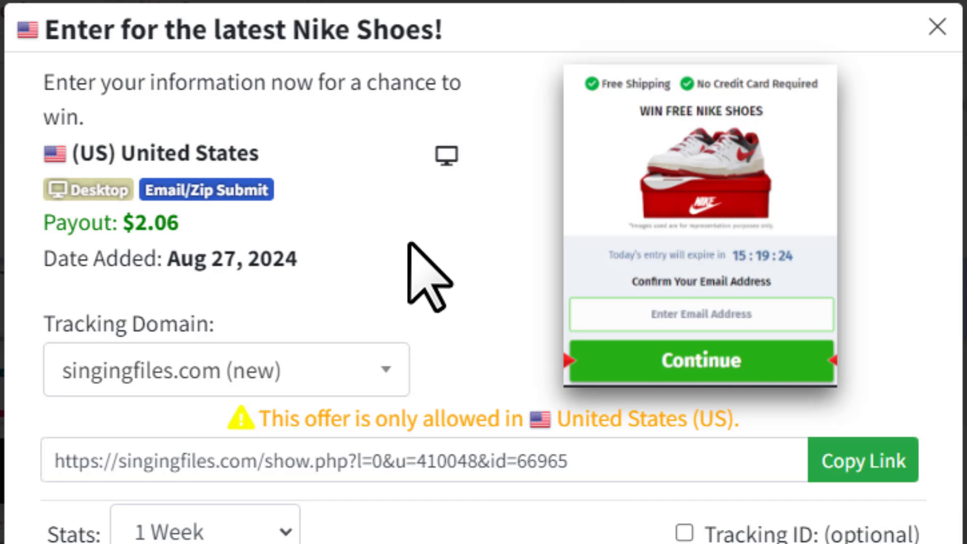
pyautogui.moveTo(589, 458); pyautogui.dragTo(57, 460)
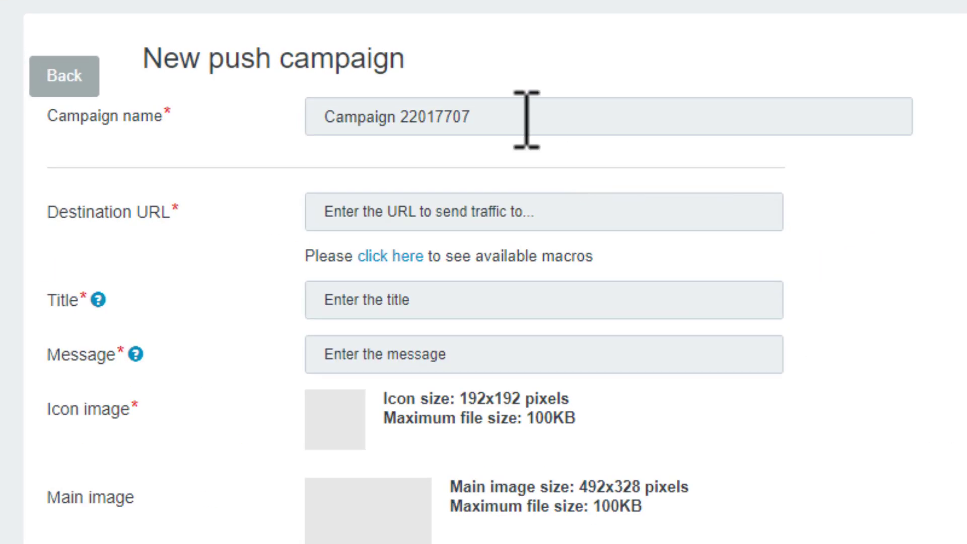
# - Name the campaign CPAGrip_Nike_Shoes and paste the Nike offer's copied tracking link as destination URL
pyautogui.moveTo(320, 86); pyautogui.dragTo(208, 84)
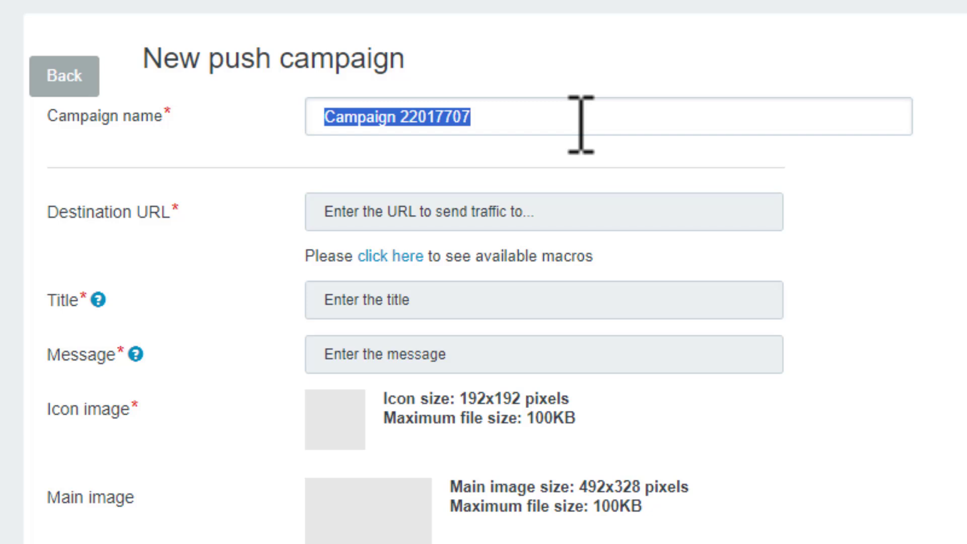
pyautogui.write('CPAGrip_Nike_Shoes')
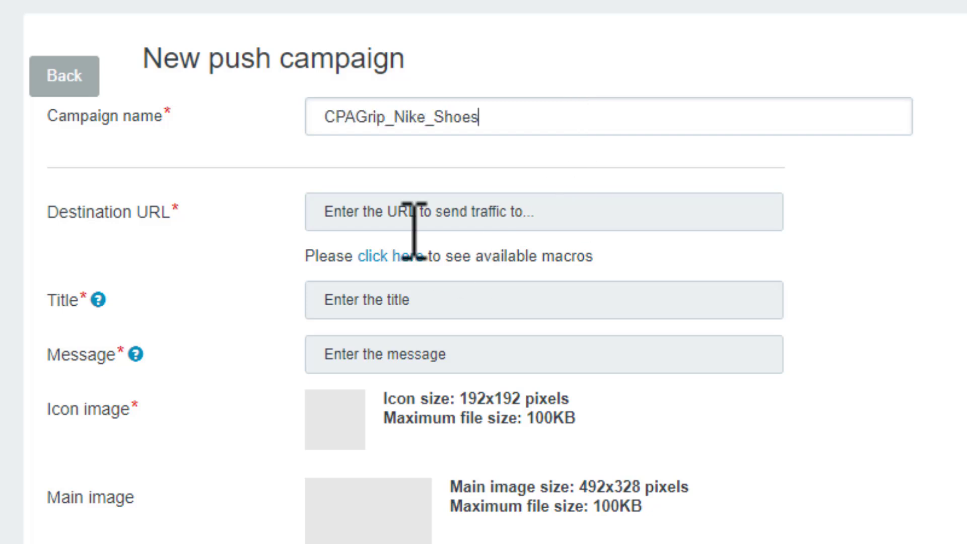
pyautogui.click(395, 220)
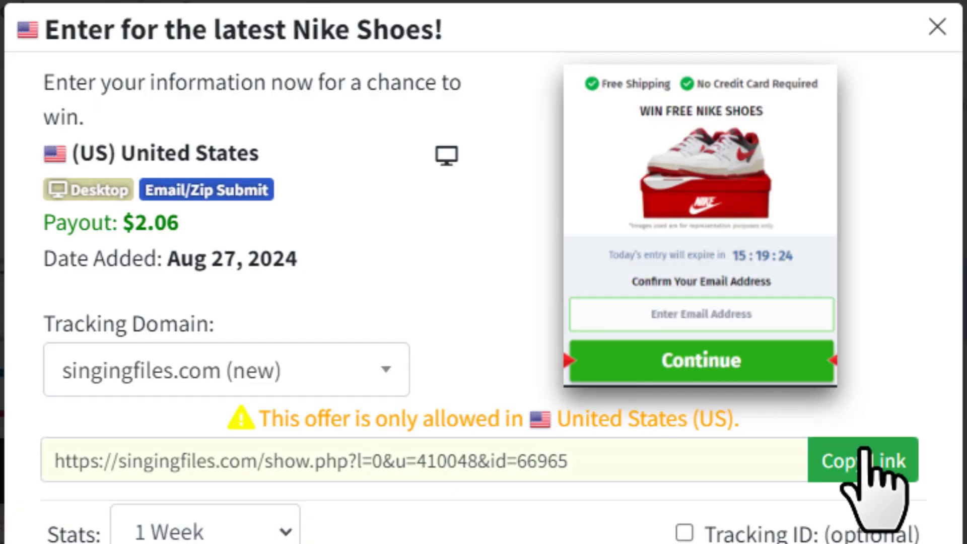
pyautogui.click(862, 456)
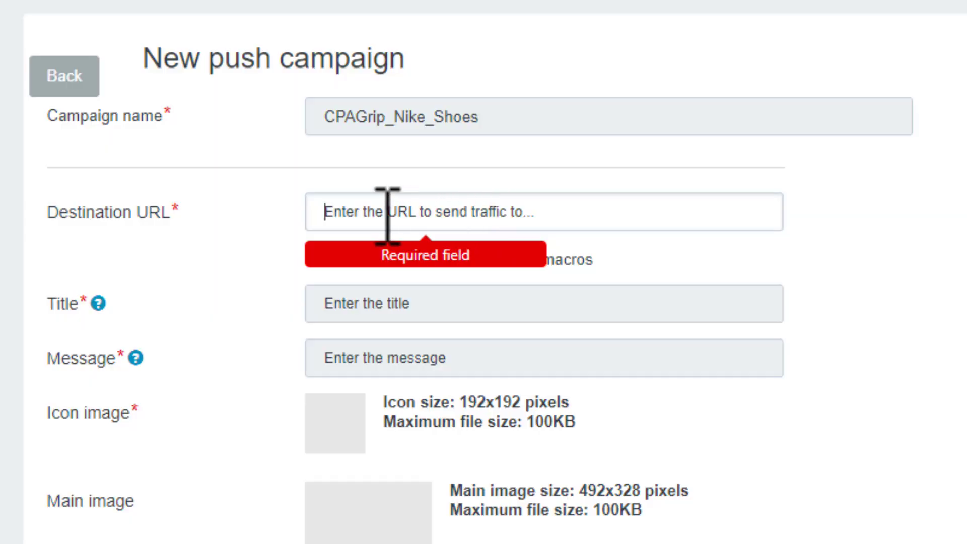
pyautogui.hotkey('ctrl', 'v')
pyautogui.click(395, 255)
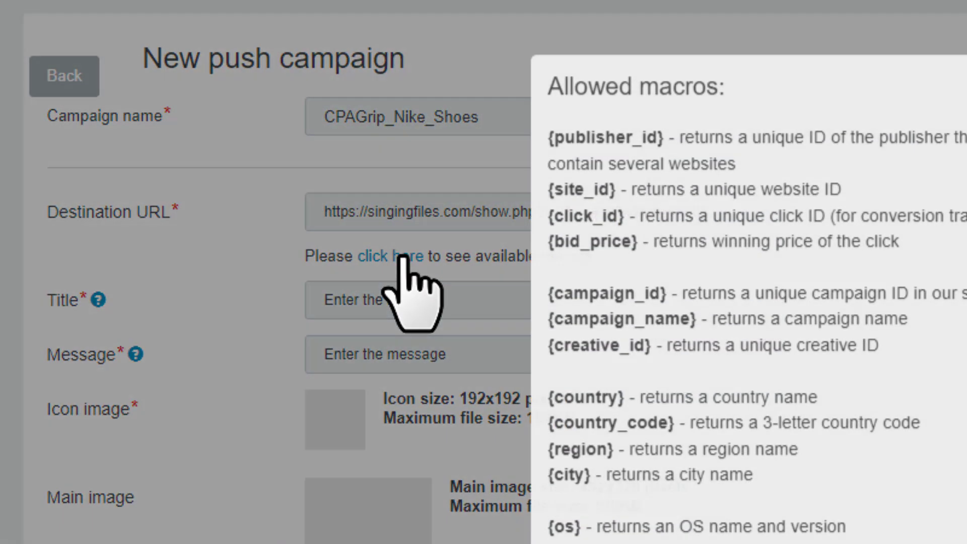
pyautogui.scroll(-4, 313, 367)
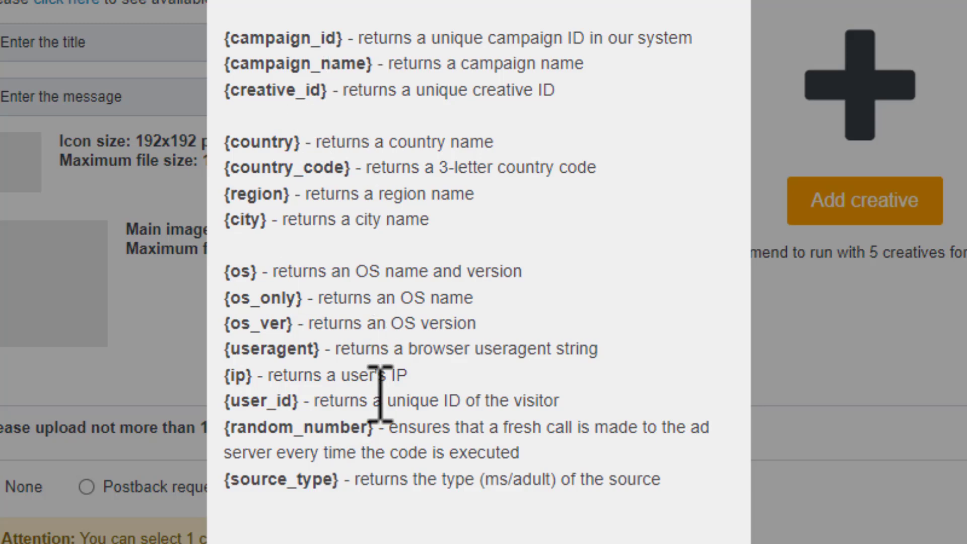
pyautogui.scroll(-5, 380, 392)
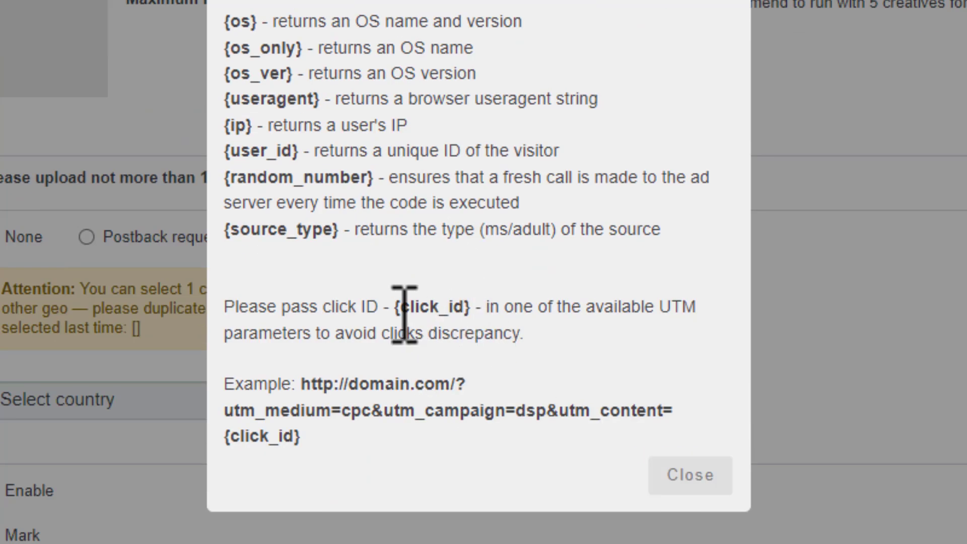
pyautogui.moveTo(394, 310); pyautogui.dragTo(476, 312)
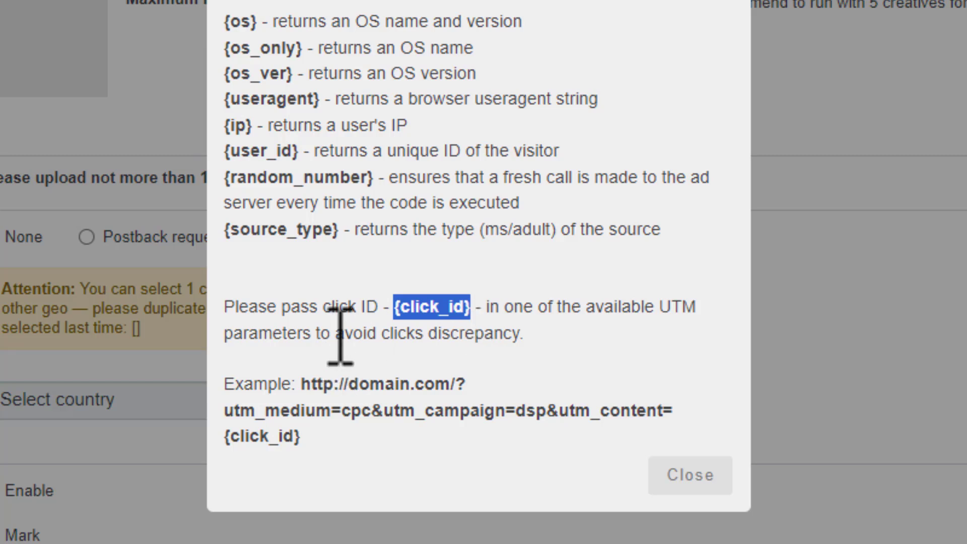
pyautogui.moveTo(334, 333); pyautogui.dragTo(535, 338)
pyautogui.click(535, 344)
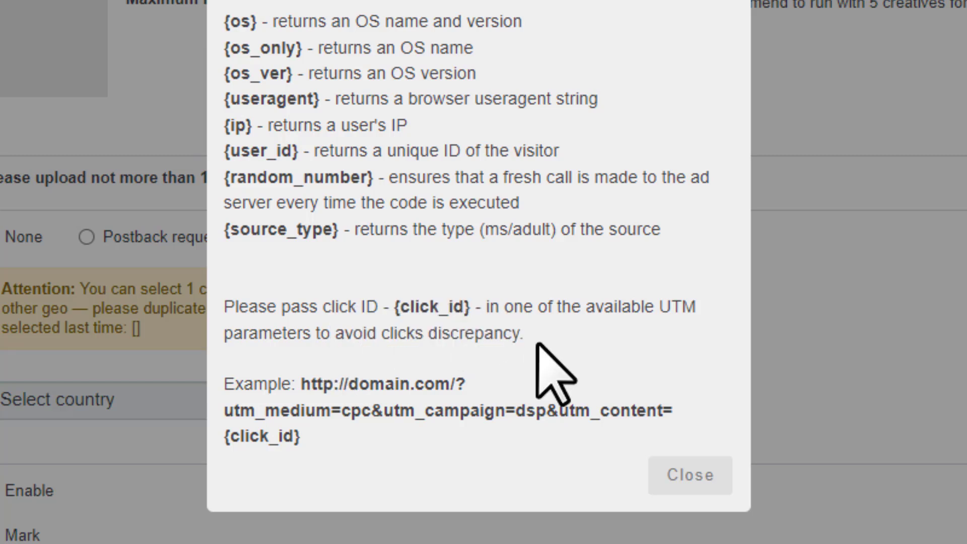
pyautogui.moveTo(547, 410); pyautogui.dragTo(672, 412)
pyautogui.moveTo(583, 426); pyautogui.dragTo(307, 453)
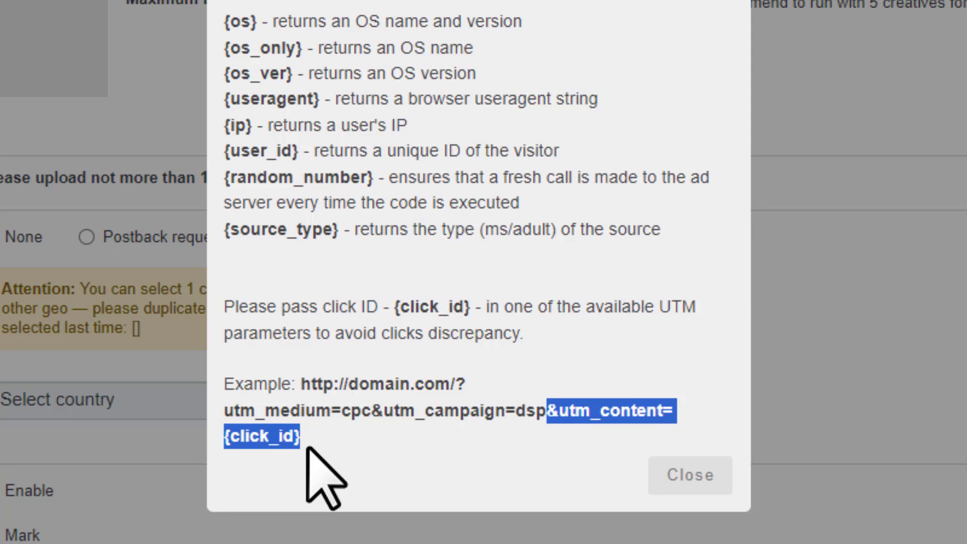
# - Close the macro list and append the utm_content click ID parameter to the destination URL
pyautogui.click(710, 470)
pyautogui.click(692, 211)
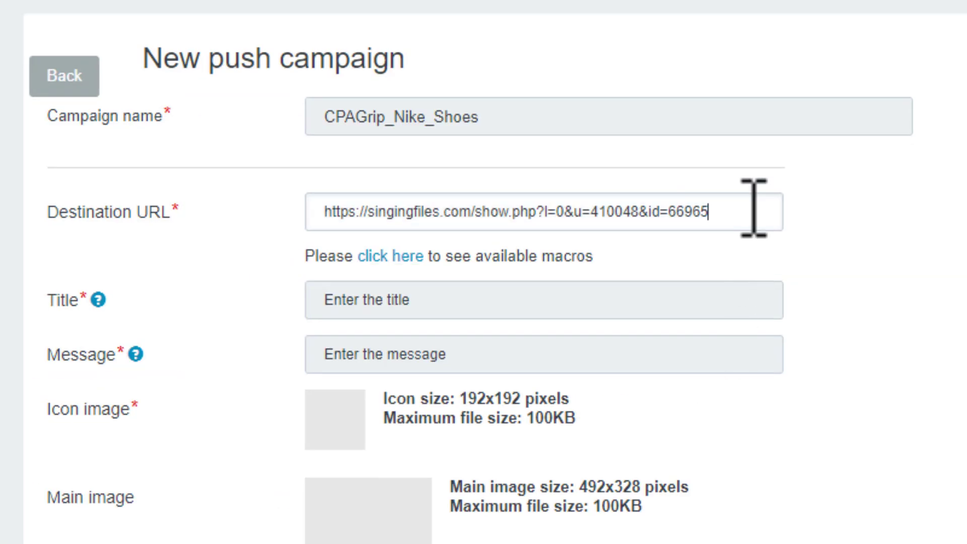
pyautogui.hotkey('ctrl', 'v')
# - Set the notification title to 'Win Free Nike Shoes' and move on to the message
pyautogui.click(388, 302)
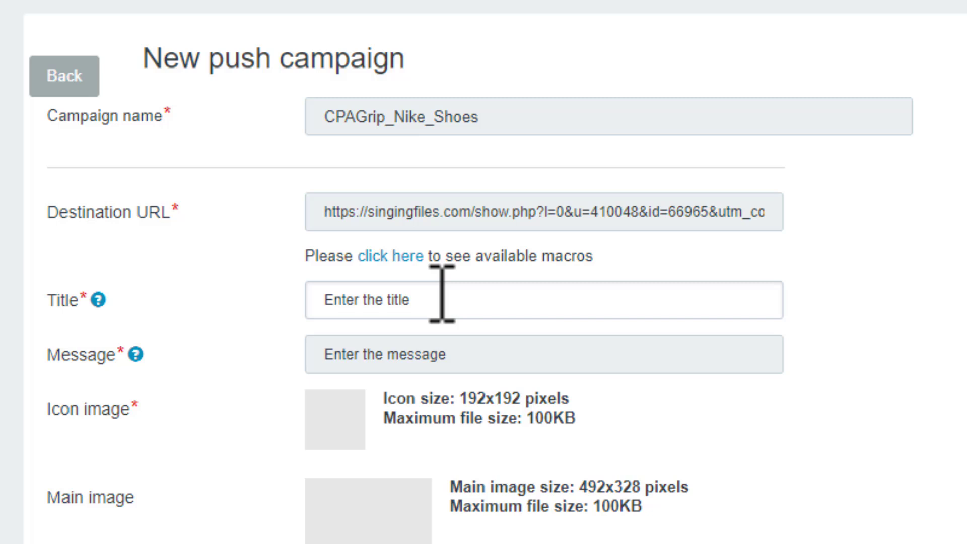
pyautogui.write('Win Free Nike Shoe')
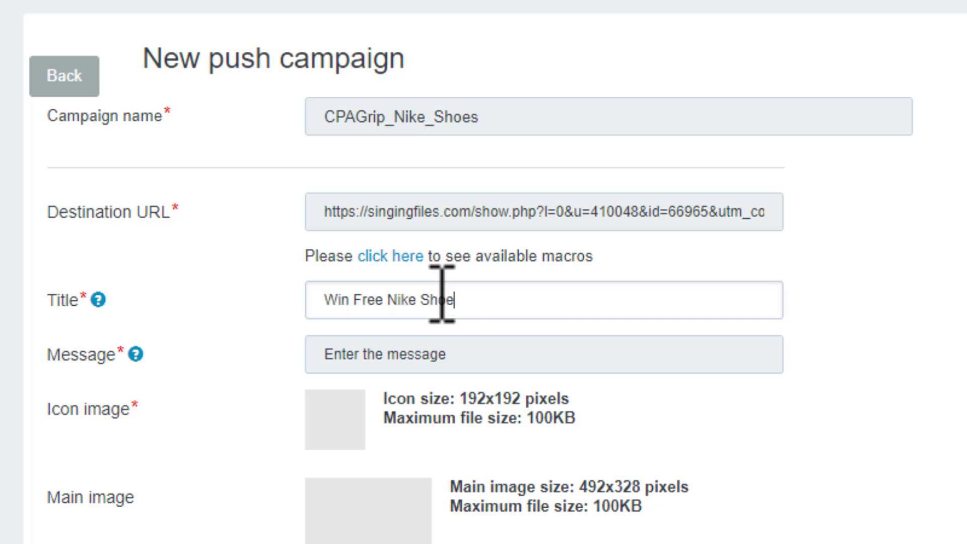
pyautogui.write('s')
pyautogui.click(369, 361)
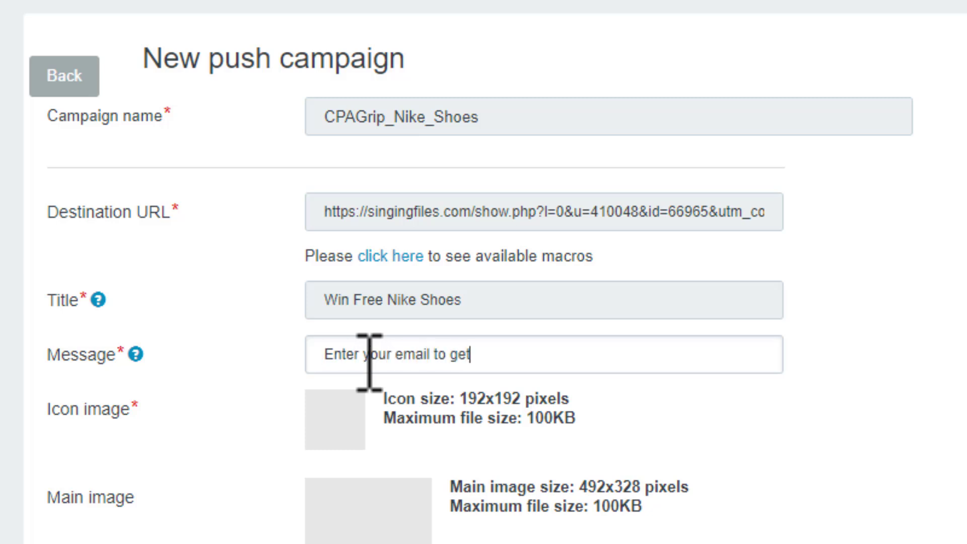
pyautogui.moveTo(336, 402)
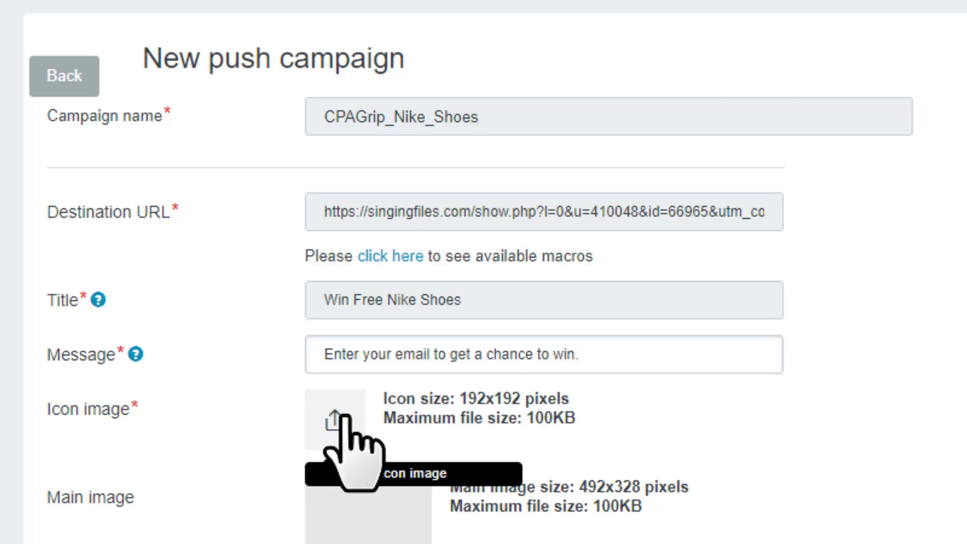
# - Note the 192x192 icon size and 100KB limit, then search Flaticon for 'free' icons
pyautogui.moveTo(461, 399); pyautogui.dragTo(574, 400)
pyautogui.moveTo(525, 418); pyautogui.dragTo(576, 420)
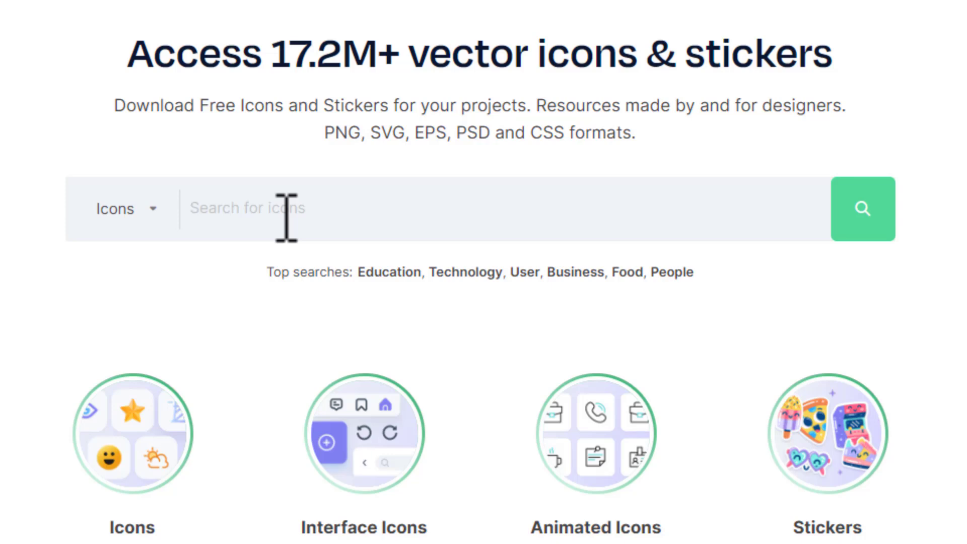
pyautogui.press('Return')
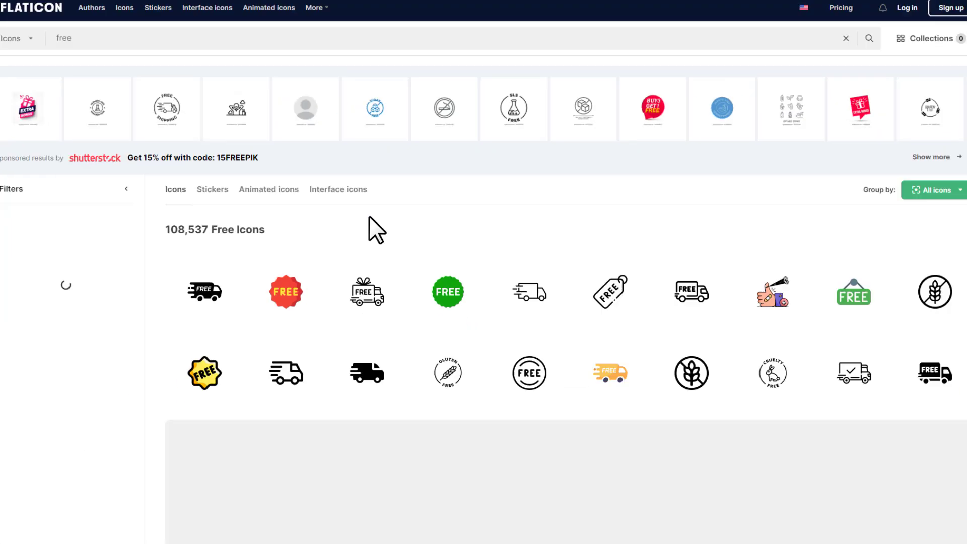
pyautogui.scroll(-7, 704, 318)
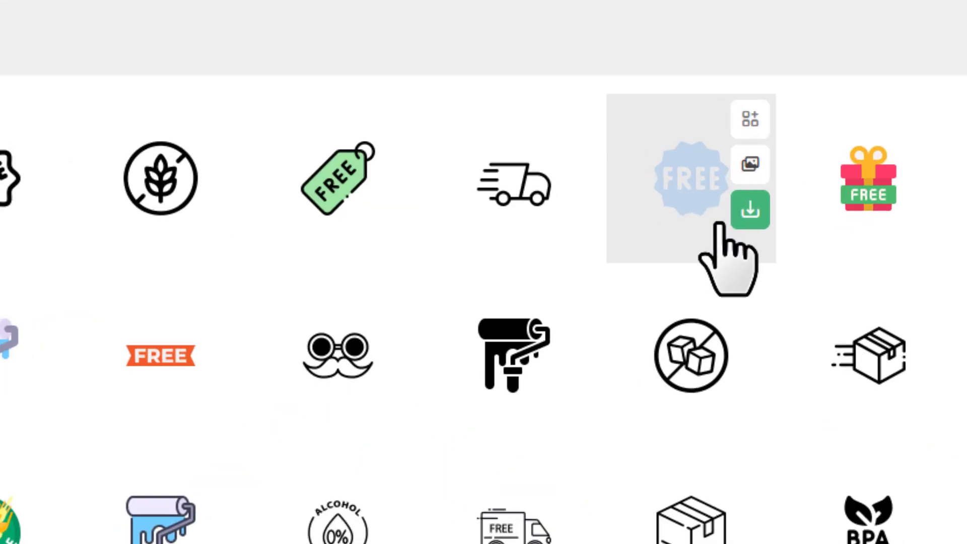
# - Download the blue FREE badge in PNG format as a free download
pyautogui.click(704, 260)
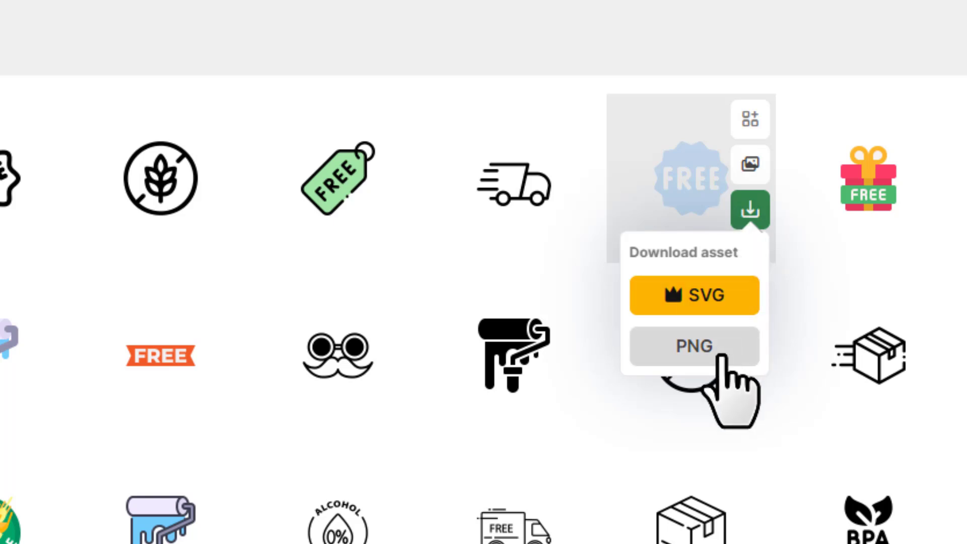
pyautogui.click(700, 352)
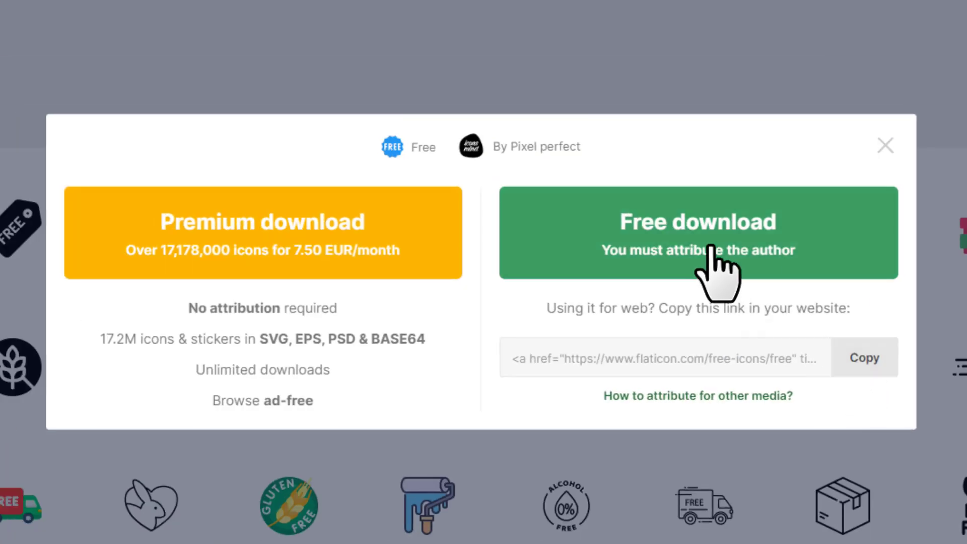
pyautogui.click(714, 265)
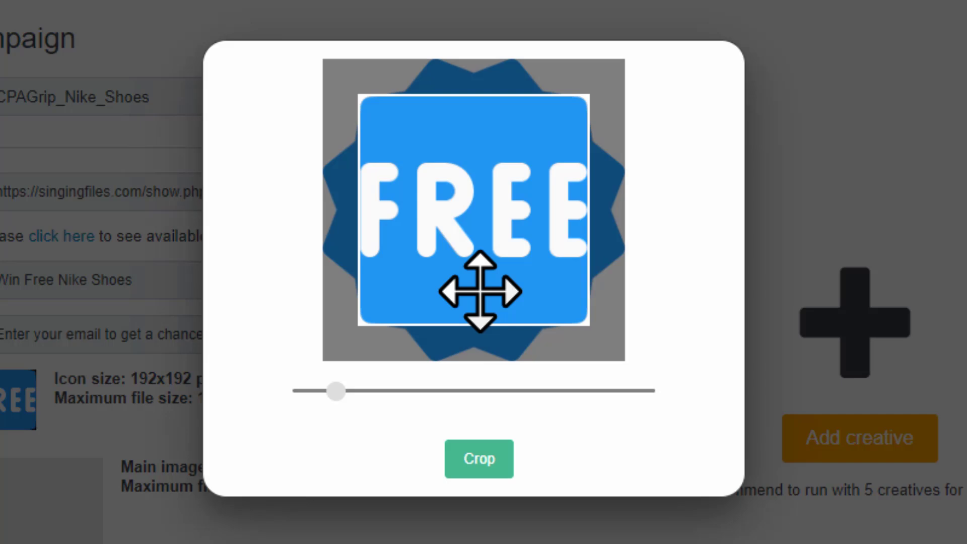
# - Zoom the crop fully out so the whole FREE badge fits, and crop it as the icon
pyautogui.moveTo(335, 392); pyautogui.dragTo(301, 392)
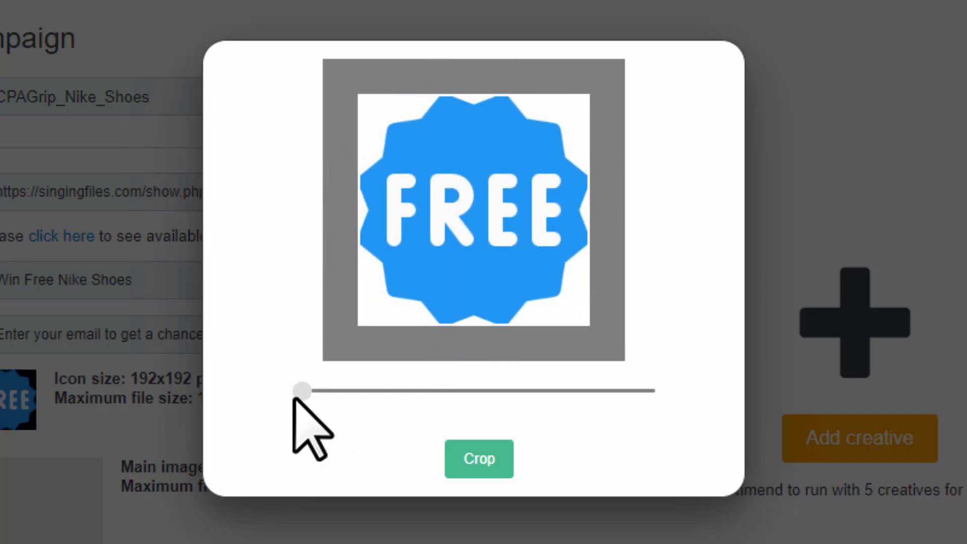
pyautogui.click(466, 455)
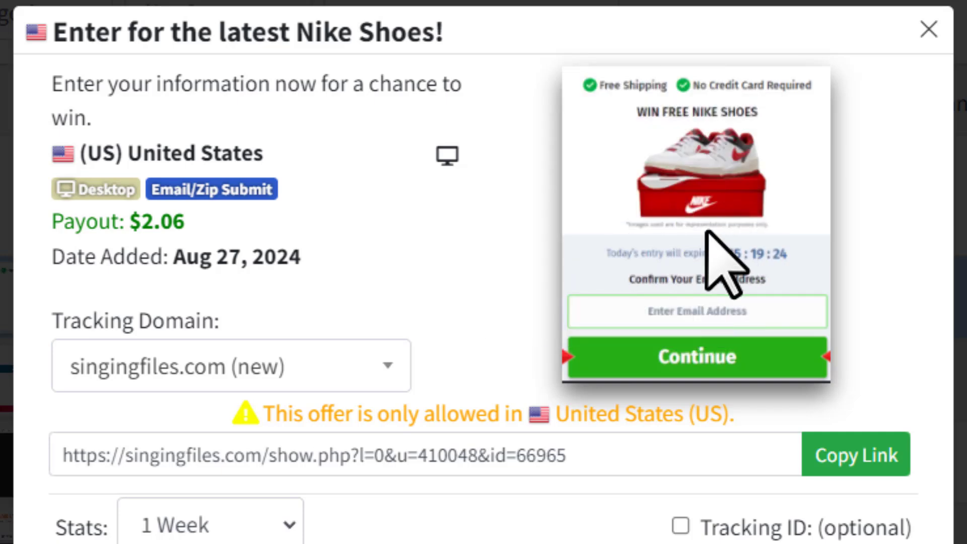
# - Save the Nike Shoes offer preview image locally from the CPAGrip offer popup
pyautogui.rightClick(682, 168)
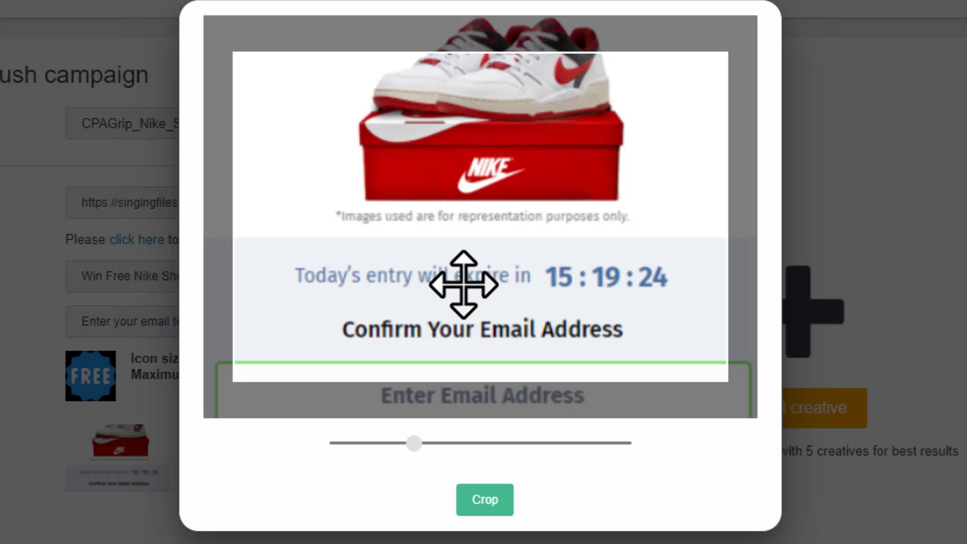
# - Crop the Nike screenshot to show its WIN FREE NIKE SHOES header as the main image
pyautogui.moveTo(410, 443); pyautogui.dragTo(328, 461)
pyautogui.moveTo(498, 191); pyautogui.dragTo(514, 388)
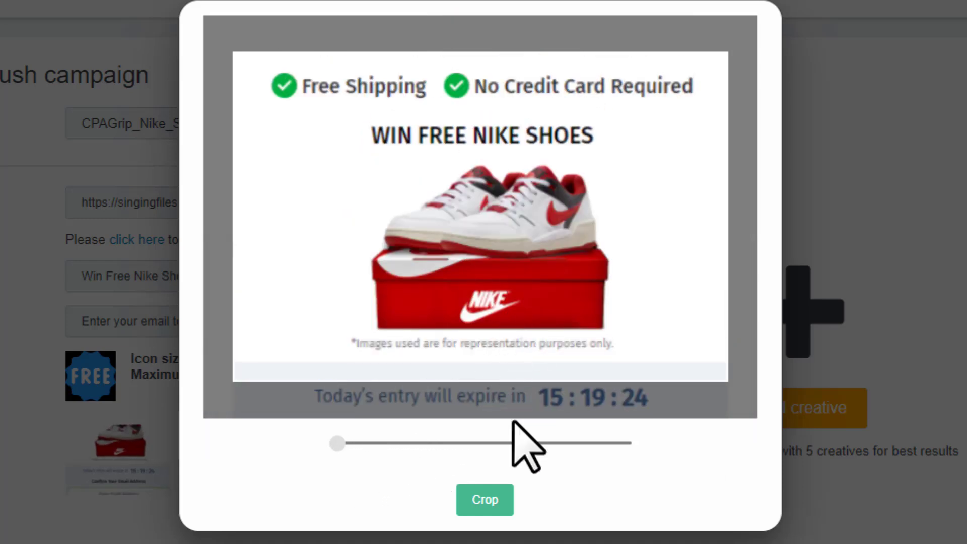
pyautogui.click(488, 498)
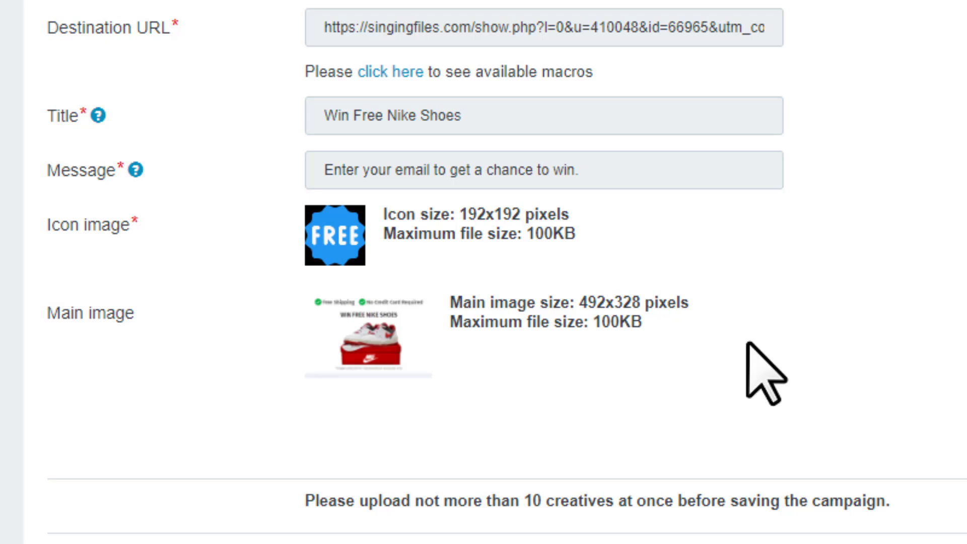
pyautogui.click(451, 126)
pyautogui.click(438, 170)
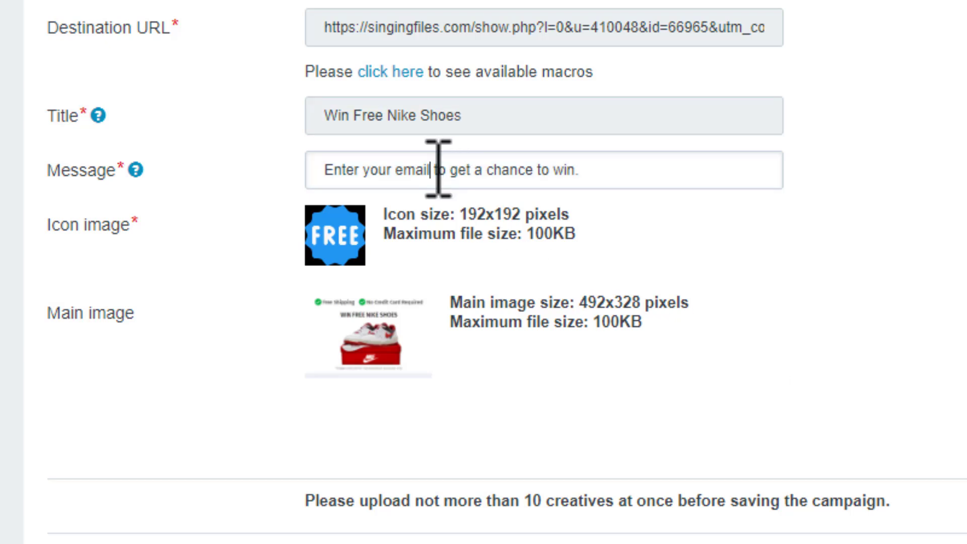
# - Add a second creative with the offer URL, title 'Enter Your Email To Win' and message 'Get a chance to win free Nike Shoes'
pyautogui.moveTo(410, 355)
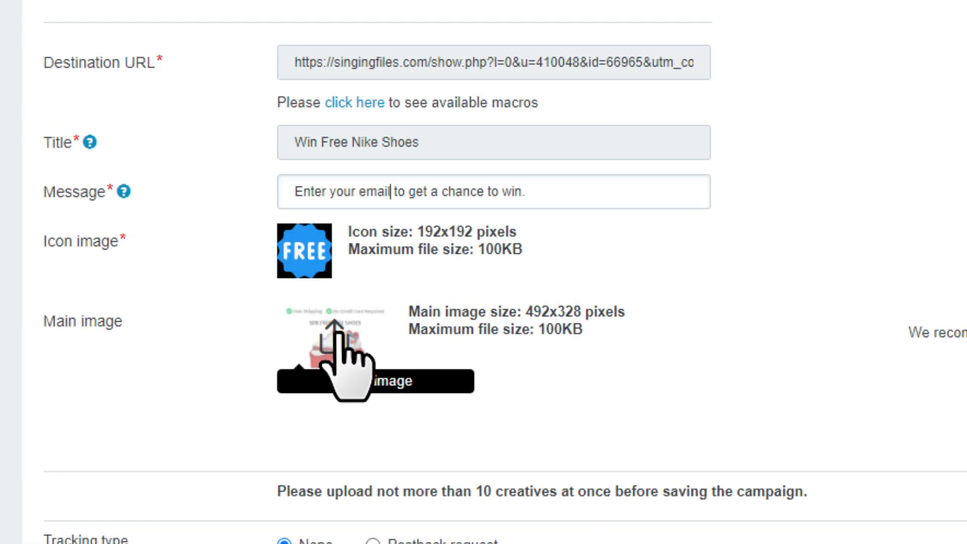
pyautogui.click(780, 323)
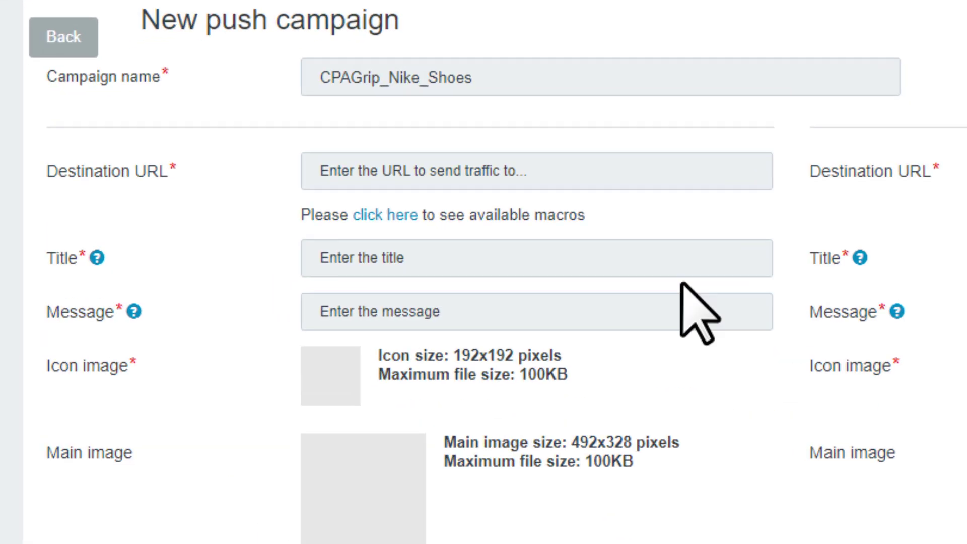
pyautogui.click(295, 159)
pyautogui.write('https://singingfiles.com/show.php?l=0&u=410048&id=66965&utm_content={click_id}')
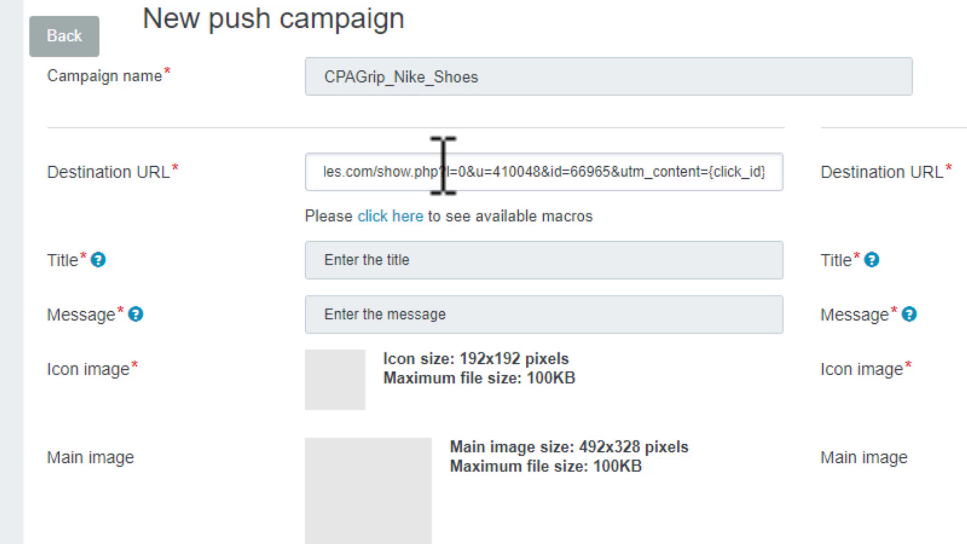
pyautogui.click(414, 259)
pyautogui.write('Enter Your Email To Win')
pyautogui.click(396, 316)
pyautogui.write('Get a chance to win free Nike Shoes')
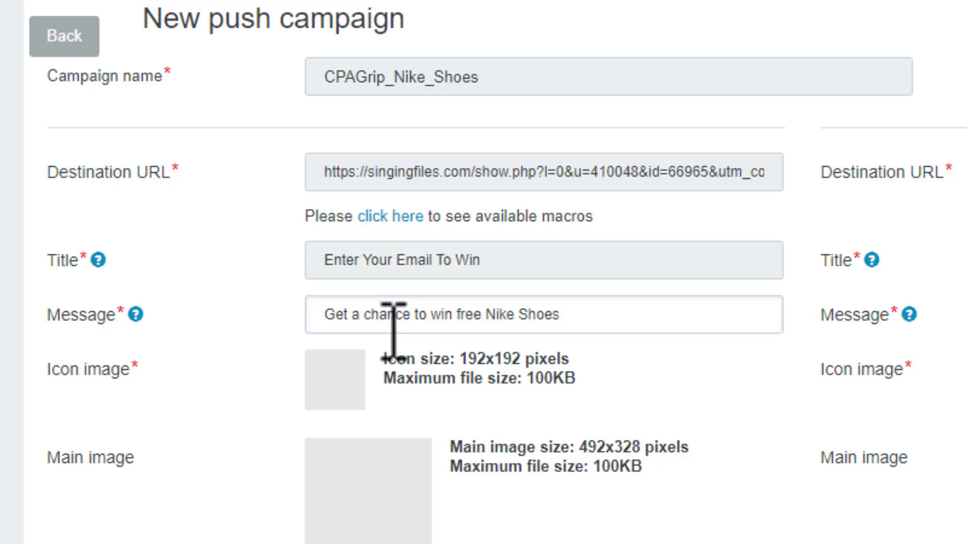
# - Upload the second creative's shoe icon and set tracking type to Postback request
pyautogui.click(335, 388)
pyautogui.scroll(-2, 368, 382)
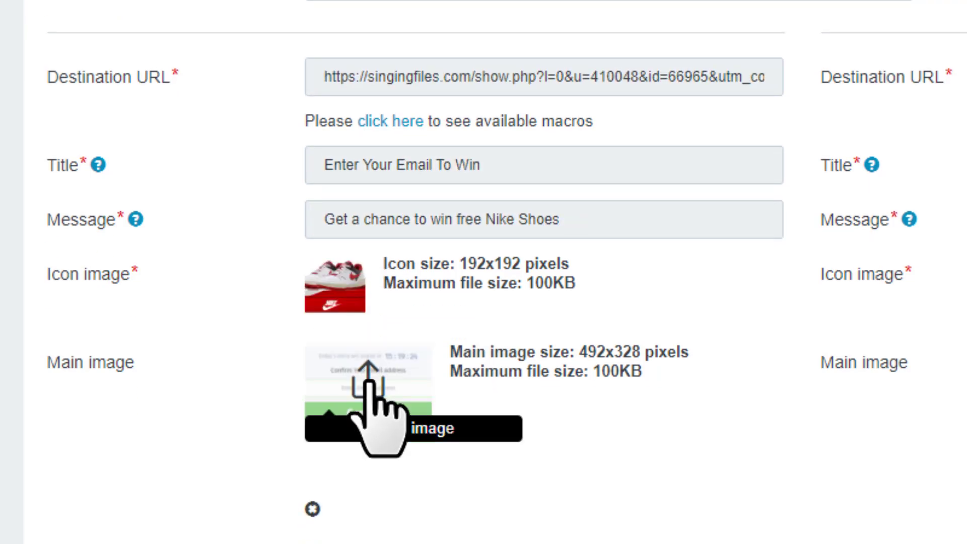
pyautogui.click(461, 220)
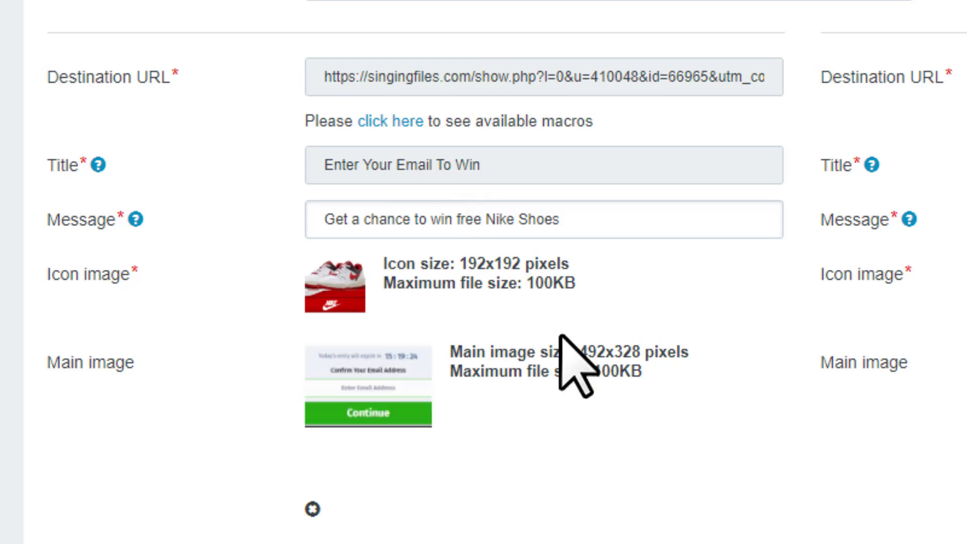
pyautogui.scroll(-5, 607, 478)
pyautogui.scroll(-8, 607, 475)
pyautogui.click(464, 218)
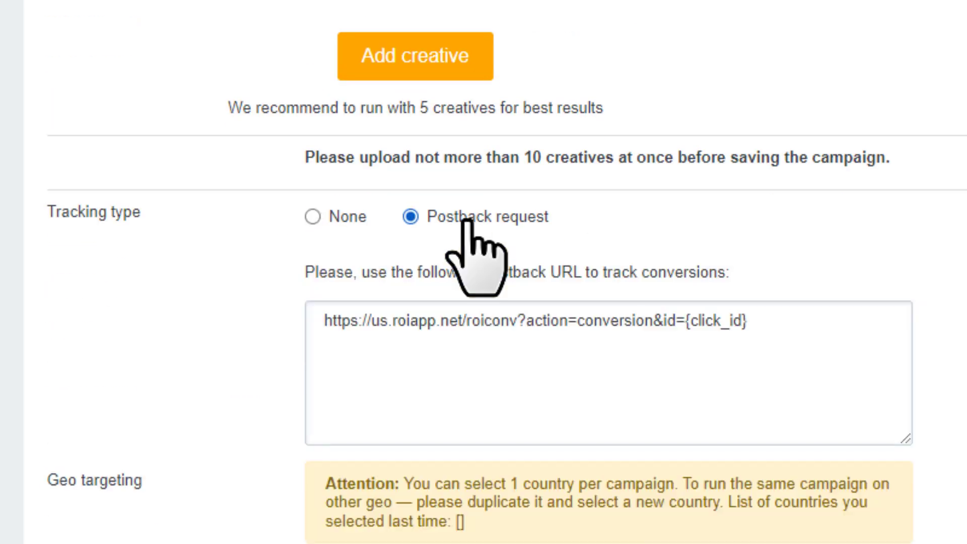
# - Set tracking type to None and choose United States as the target country
pyautogui.moveTo(628, 338); pyautogui.dragTo(322, 347)
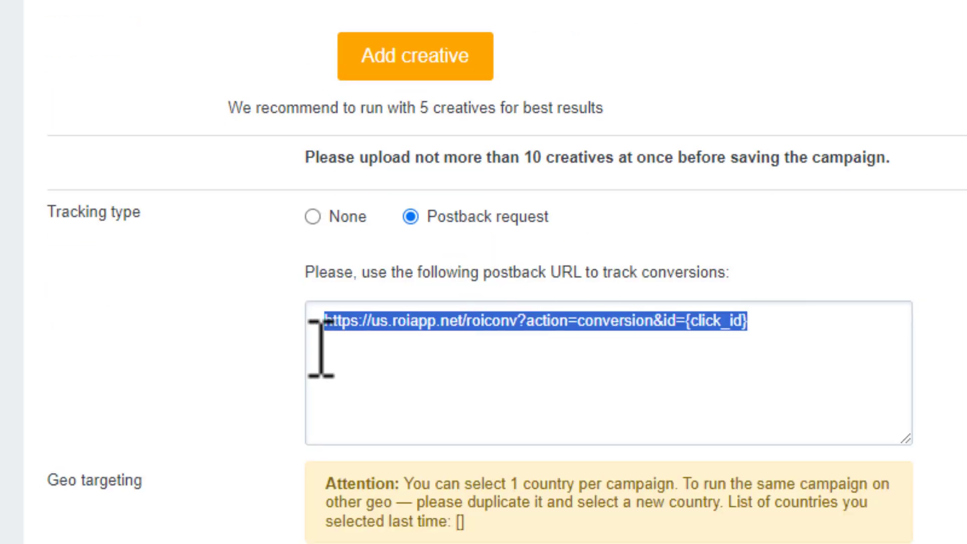
pyautogui.click(343, 218)
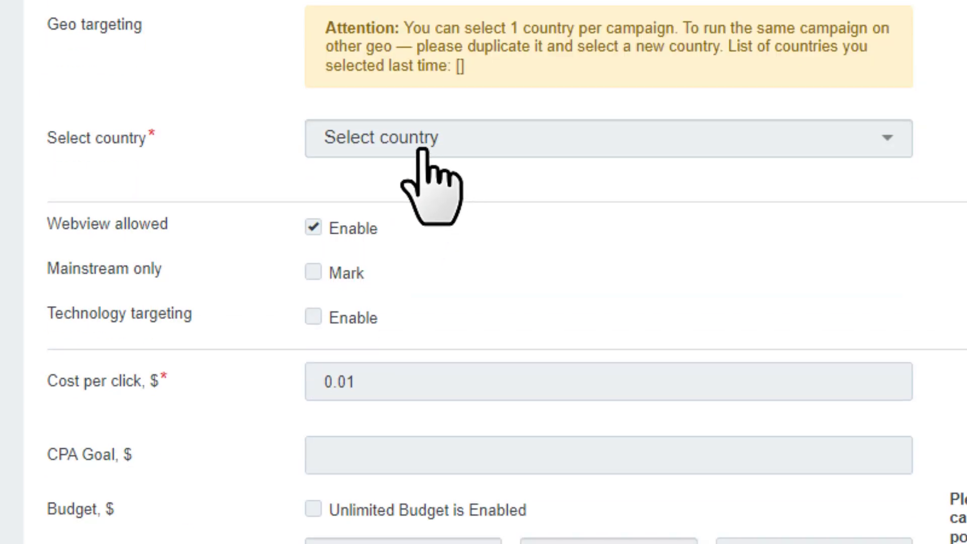
pyautogui.click(432, 379)
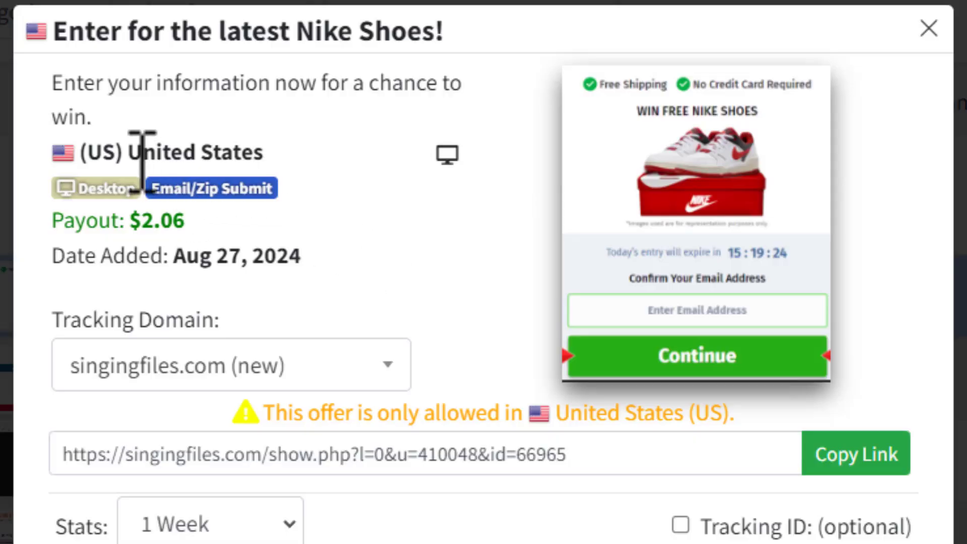
pyautogui.moveTo(127, 152); pyautogui.dragTo(252, 152)
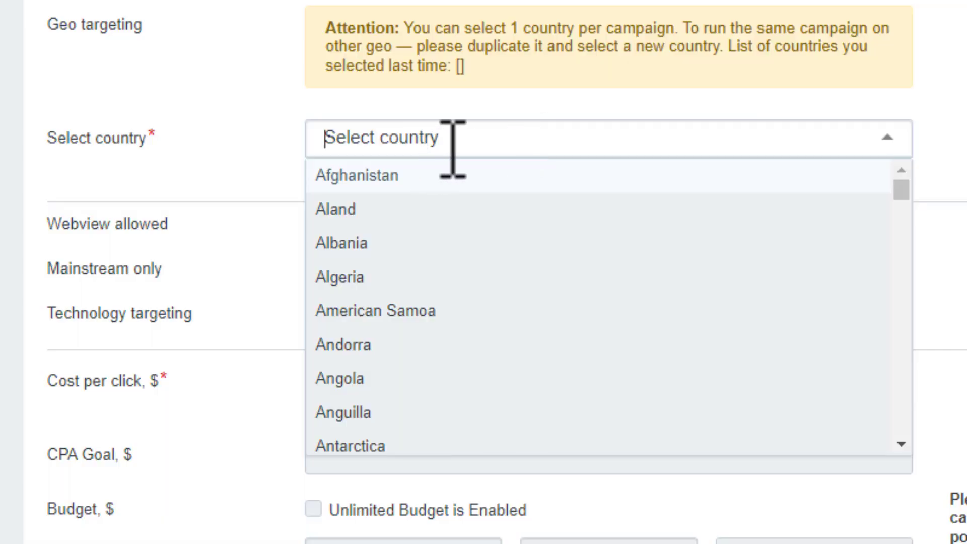
pyautogui.write('united')
pyautogui.click(375, 175)
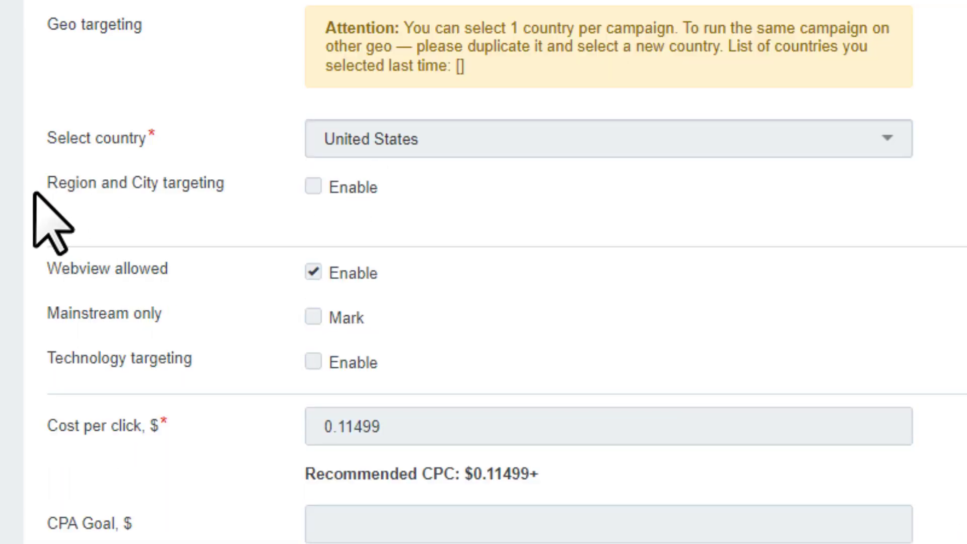
# - Toggle Region and City targeting on and back off, leaving it disabled
pyautogui.moveTo(47, 183); pyautogui.dragTo(225, 185)
pyautogui.click(224, 189)
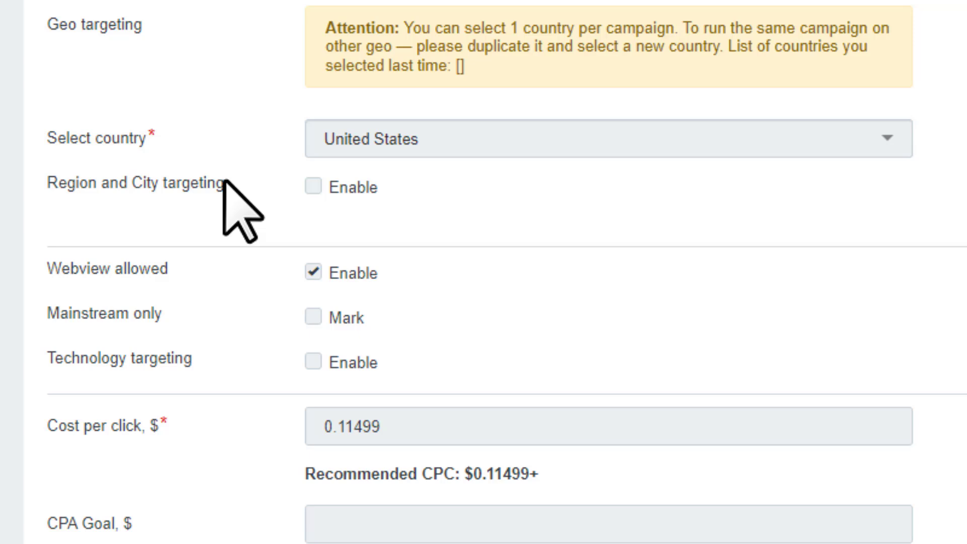
pyautogui.click(341, 191)
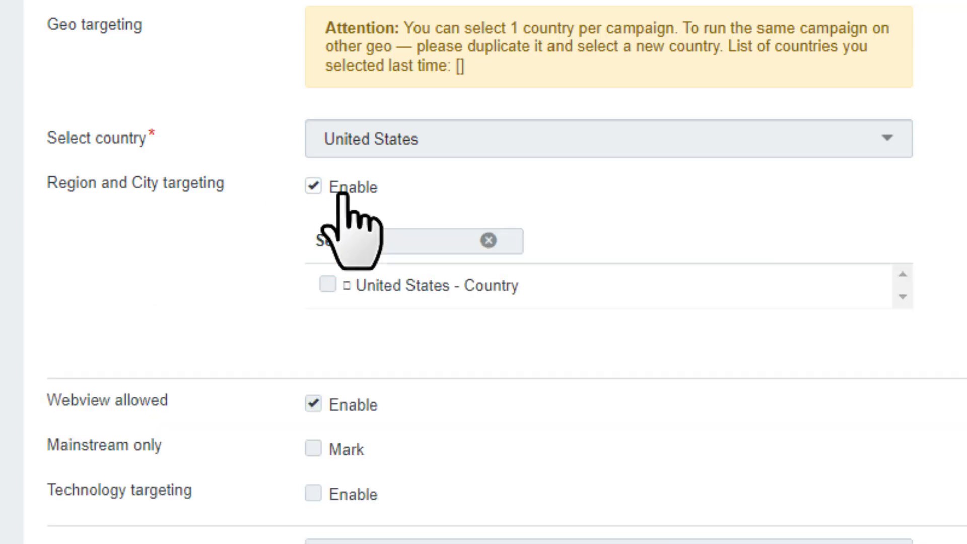
pyautogui.click(313, 187)
pyautogui.scroll(-2, 315, 190)
# - Review the Webview allowed, Mainstream only and Technology targeting settings
pyautogui.moveTo(57, 154); pyautogui.dragTo(174, 151)
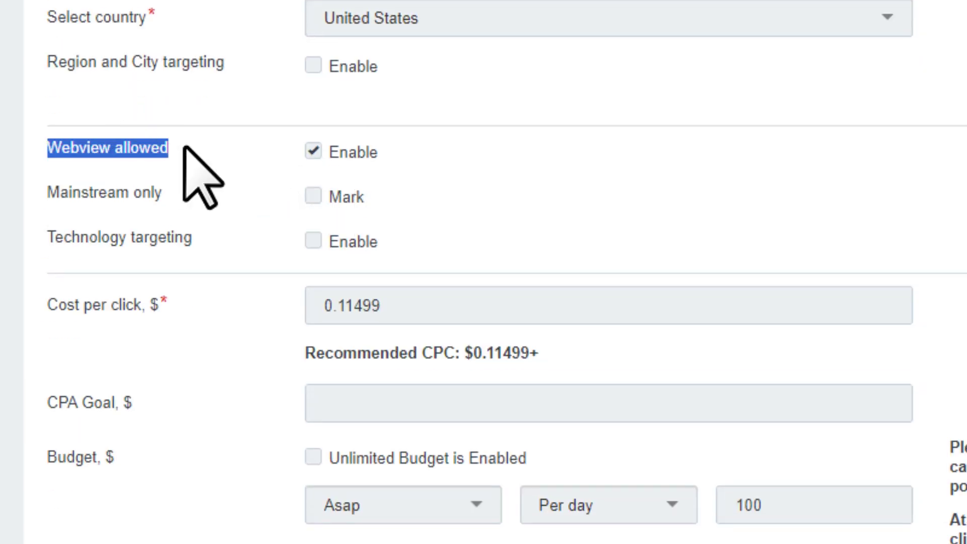
pyautogui.click(201, 177)
pyautogui.moveTo(13, 196); pyautogui.dragTo(184, 190)
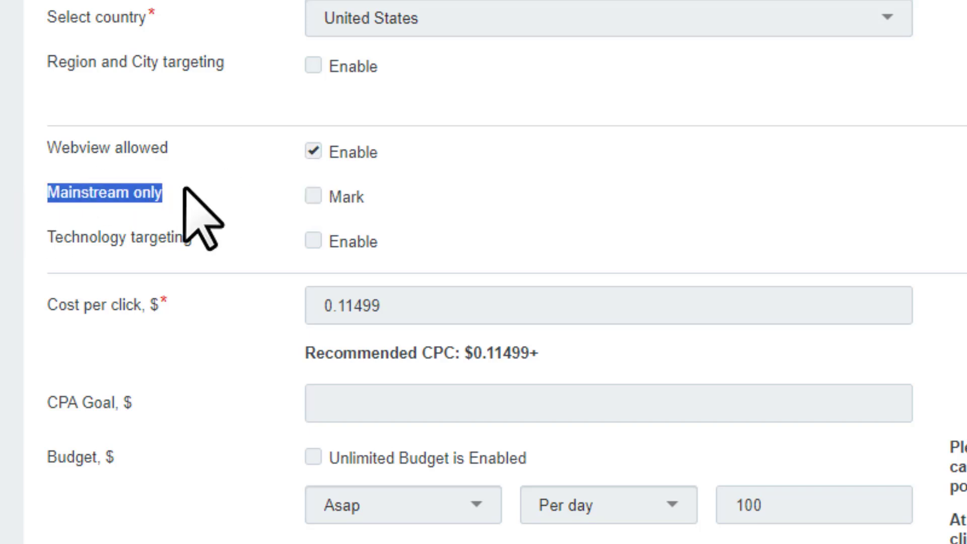
pyautogui.click(185, 190)
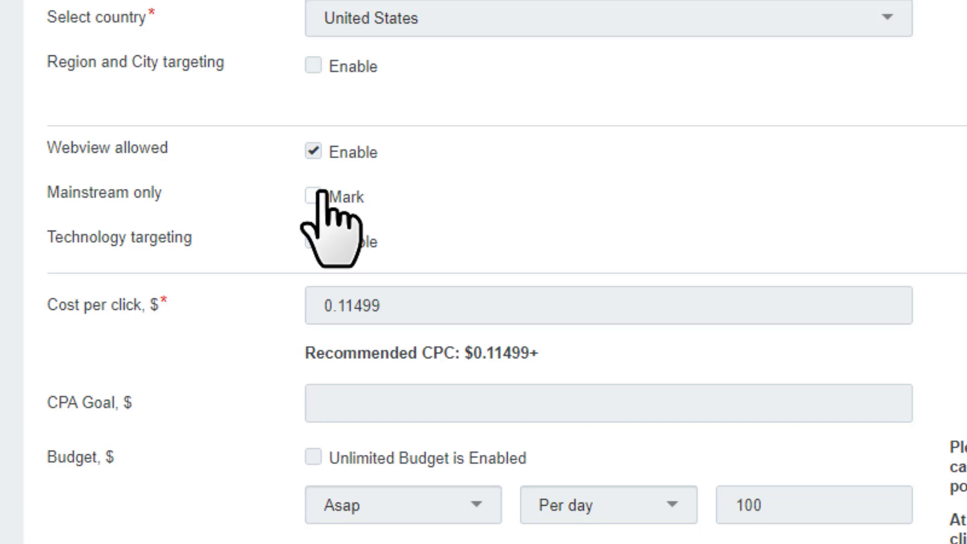
pyautogui.moveTo(48, 237); pyautogui.dragTo(197, 240)
pyautogui.click(198, 240)
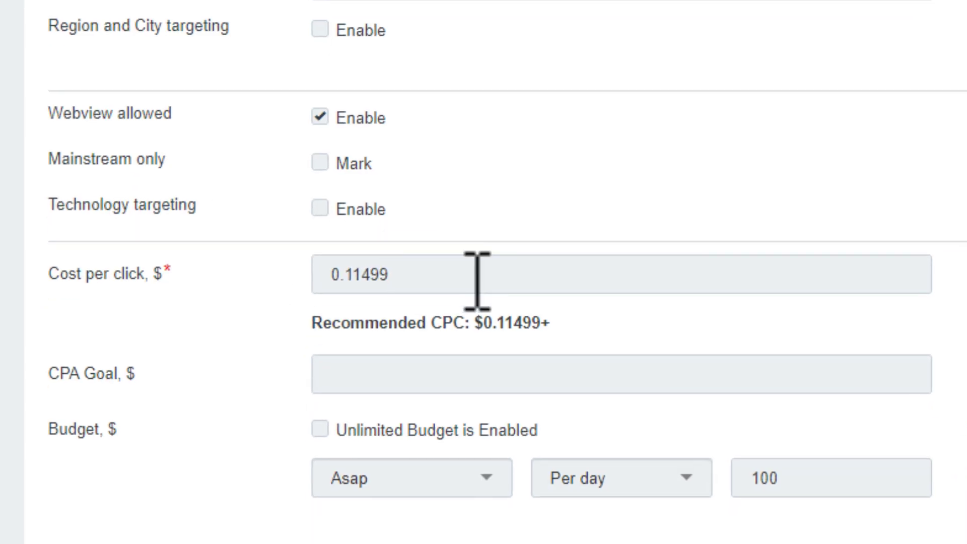
# - Check the cost per click value, keeping it at the recommended 0.11499
pyautogui.click(425, 314)
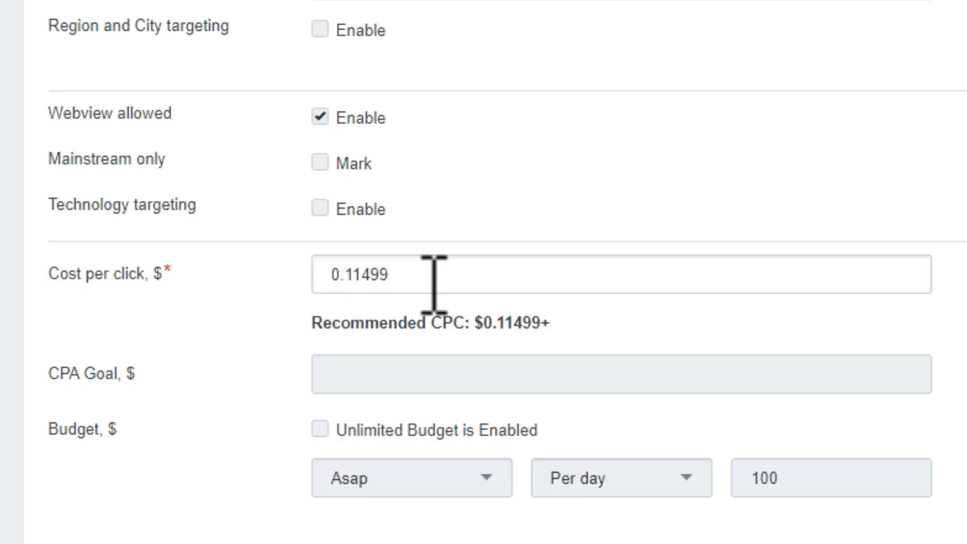
pyautogui.moveTo(408, 273); pyautogui.dragTo(335, 280)
pyautogui.click(415, 279)
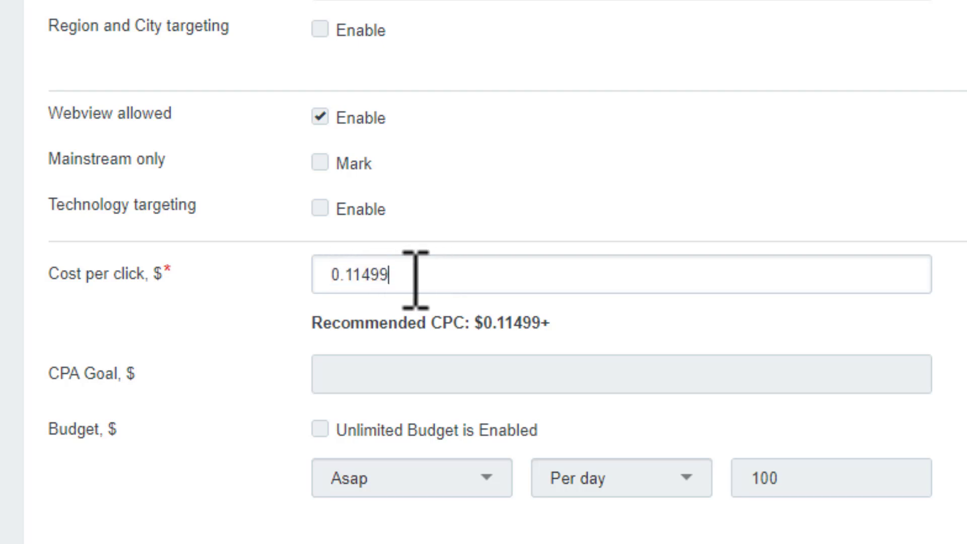
pyautogui.moveTo(416, 279); pyautogui.dragTo(343, 281)
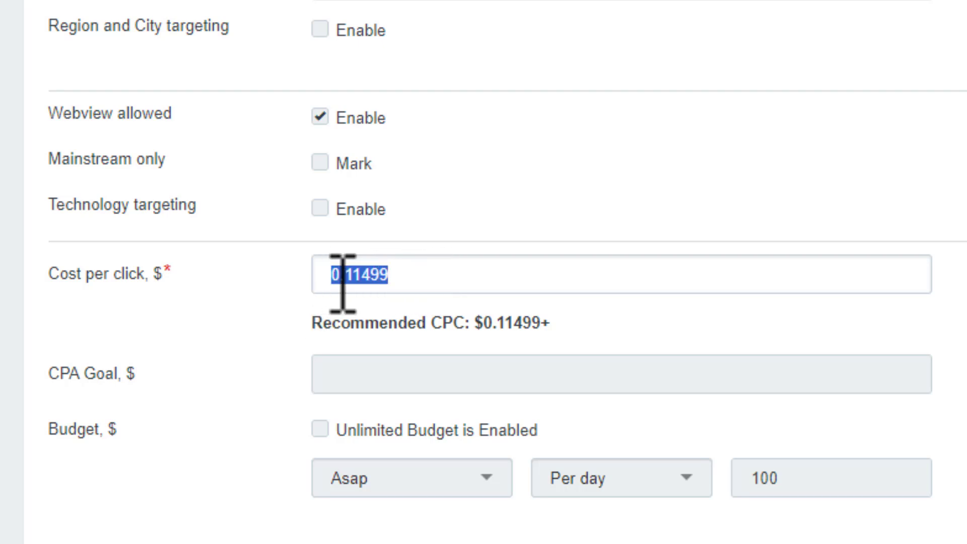
pyautogui.click(412, 280)
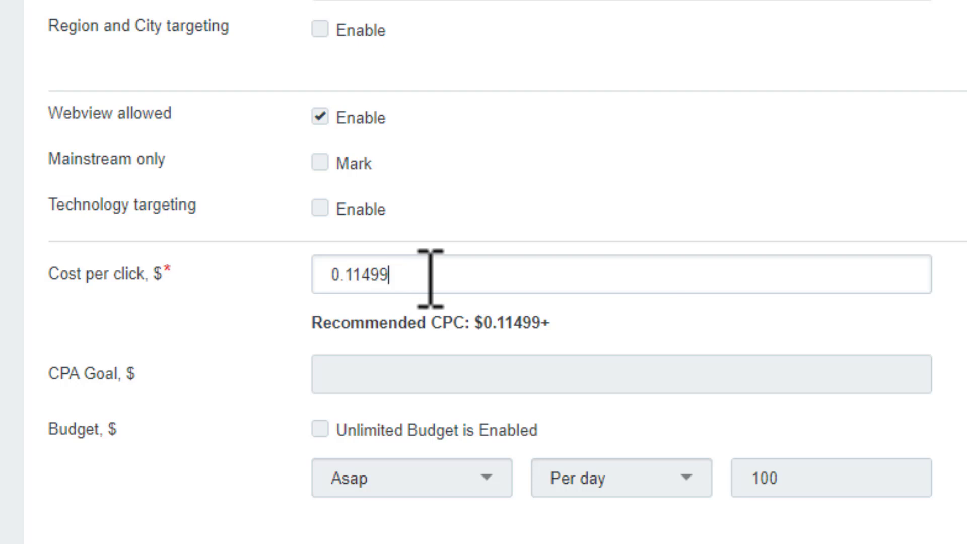
pyautogui.moveTo(431, 276); pyautogui.dragTo(336, 276)
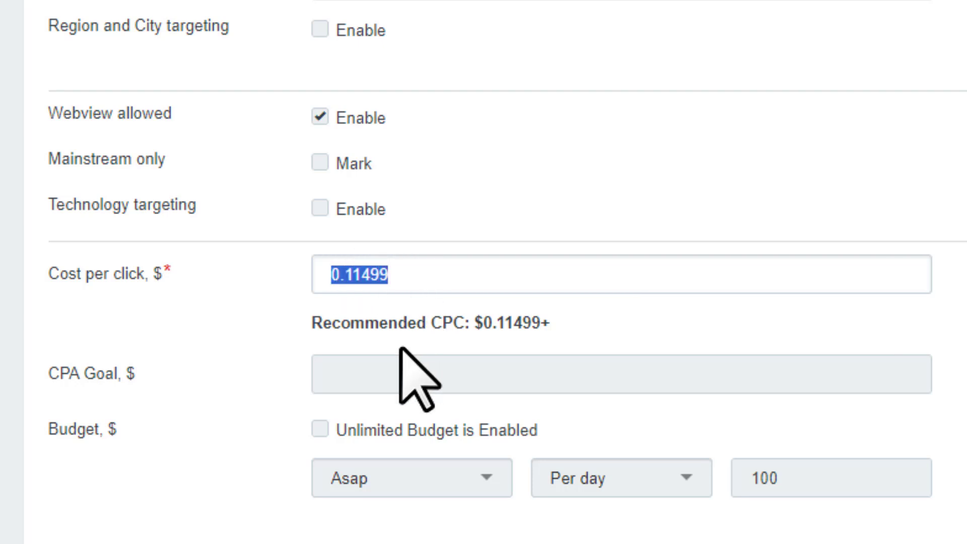
# - Compare against the offer's $2.06 payout and ready the empty CPA Goal field
pyautogui.click(372, 371)
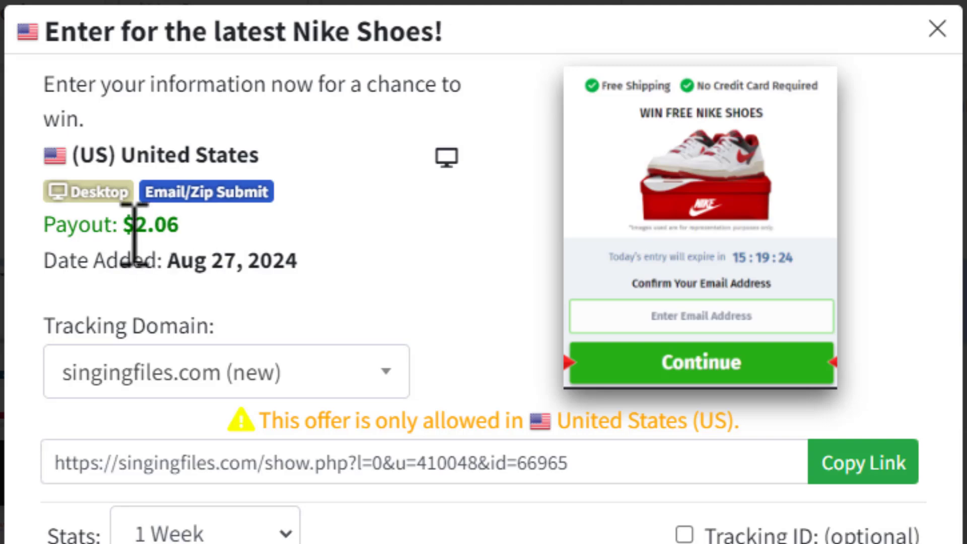
pyautogui.moveTo(123, 225); pyautogui.dragTo(178, 232)
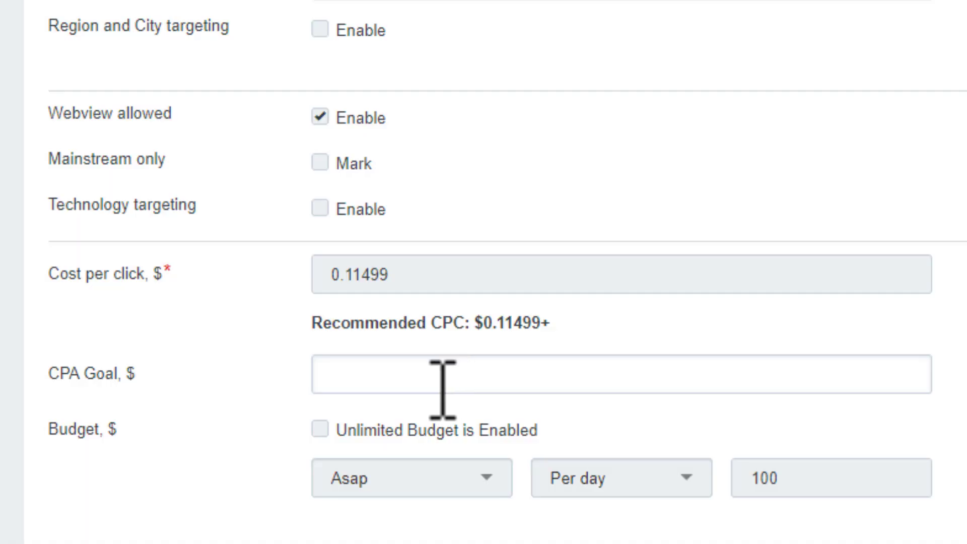
pyautogui.click(371, 374)
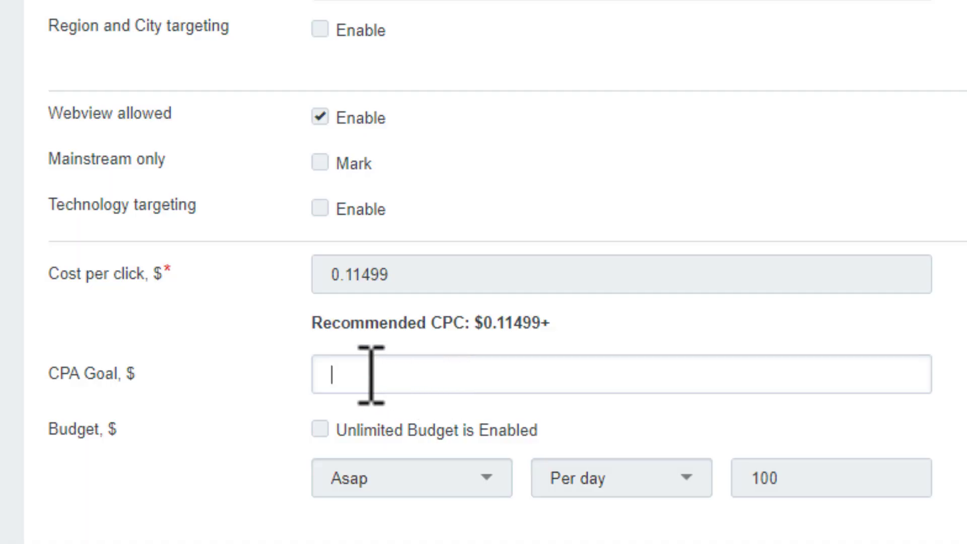
# - Enter CPA goal 1, then try Even budget delivery before returning to Asap
pyautogui.write('1')
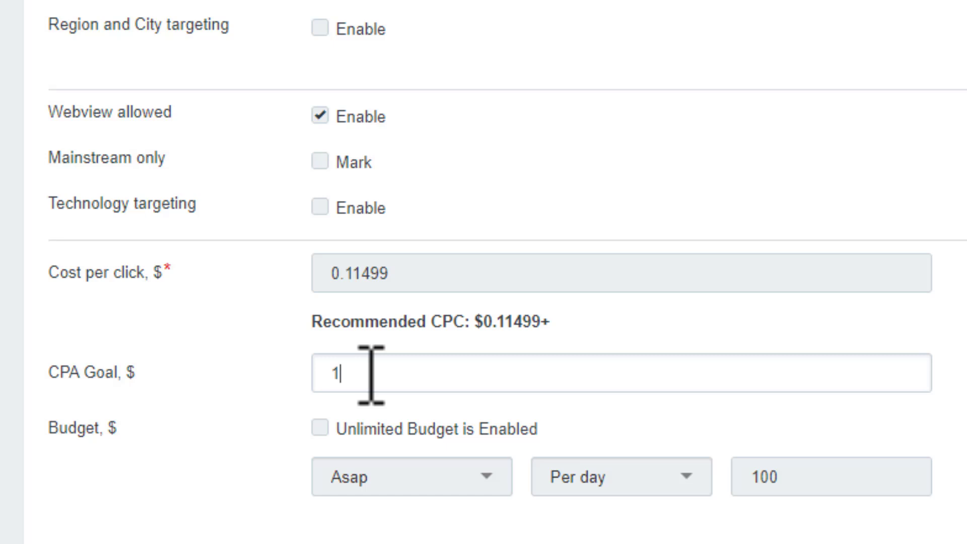
pyautogui.scroll(-5, 371, 374)
pyautogui.doubleClick(107, 194)
pyautogui.click(237, 274)
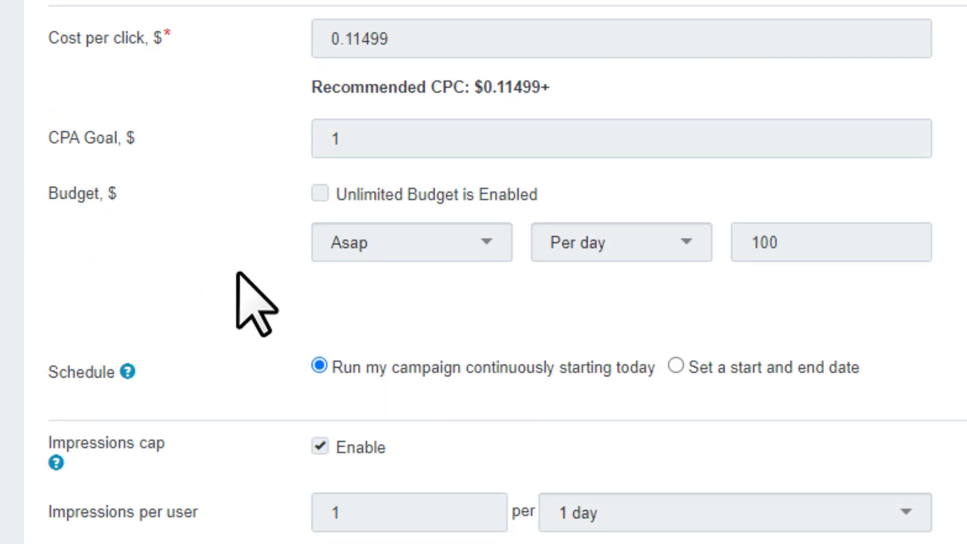
pyautogui.click(372, 249)
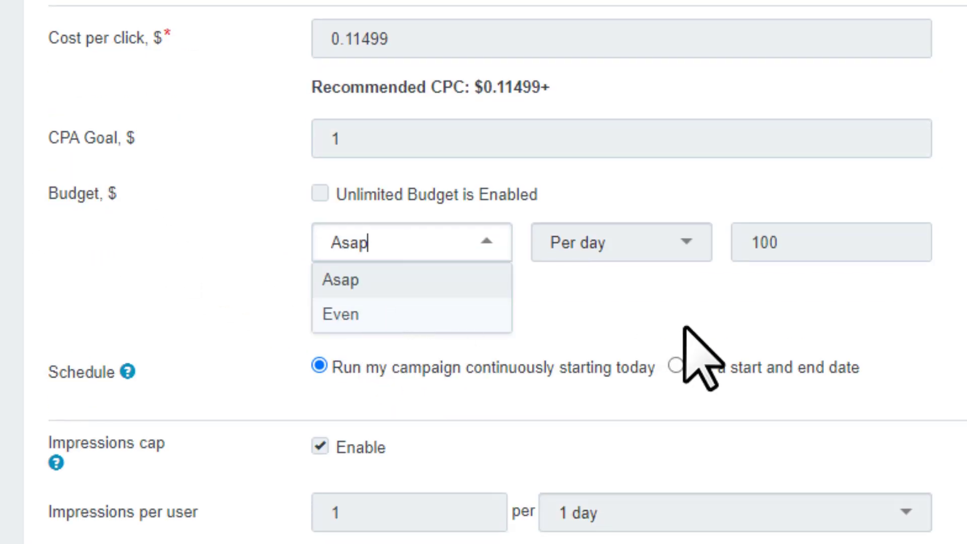
pyautogui.doubleClick(745, 252)
pyautogui.click(604, 241)
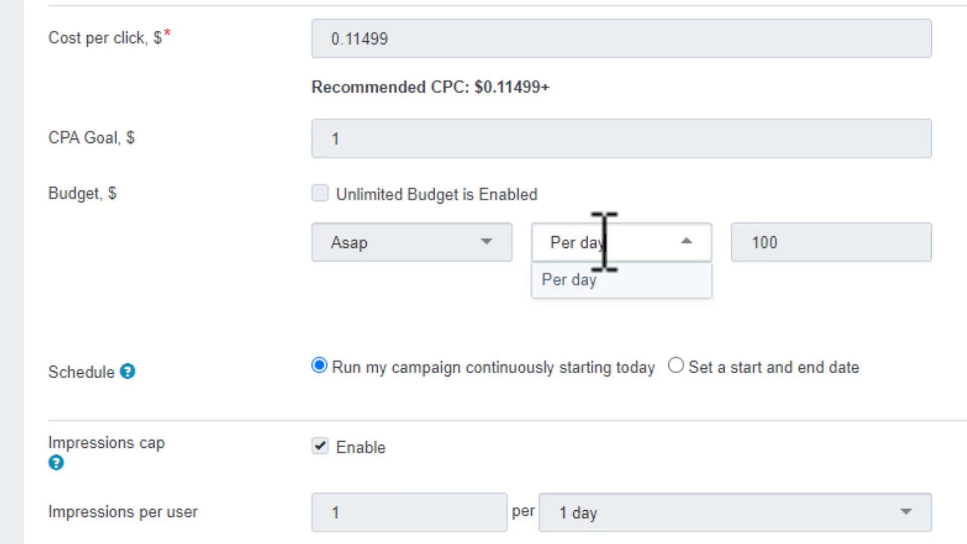
pyautogui.click(433, 247)
pyautogui.click(352, 317)
pyautogui.doubleClick(756, 252)
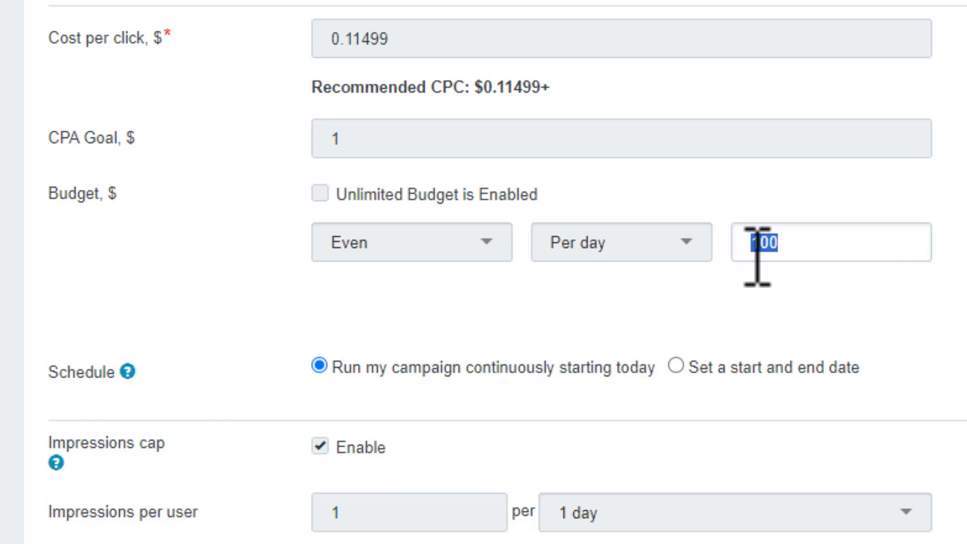
pyautogui.click(423, 236)
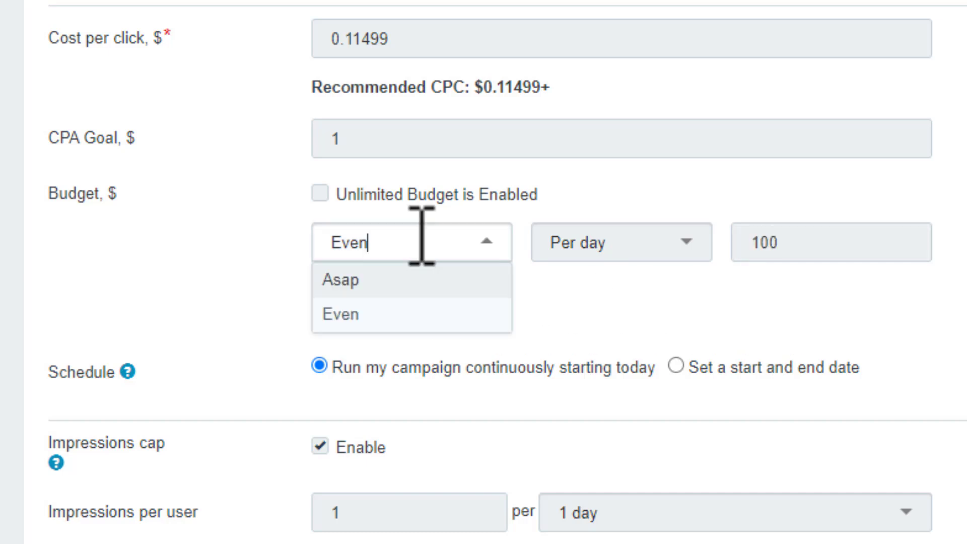
pyautogui.click(348, 280)
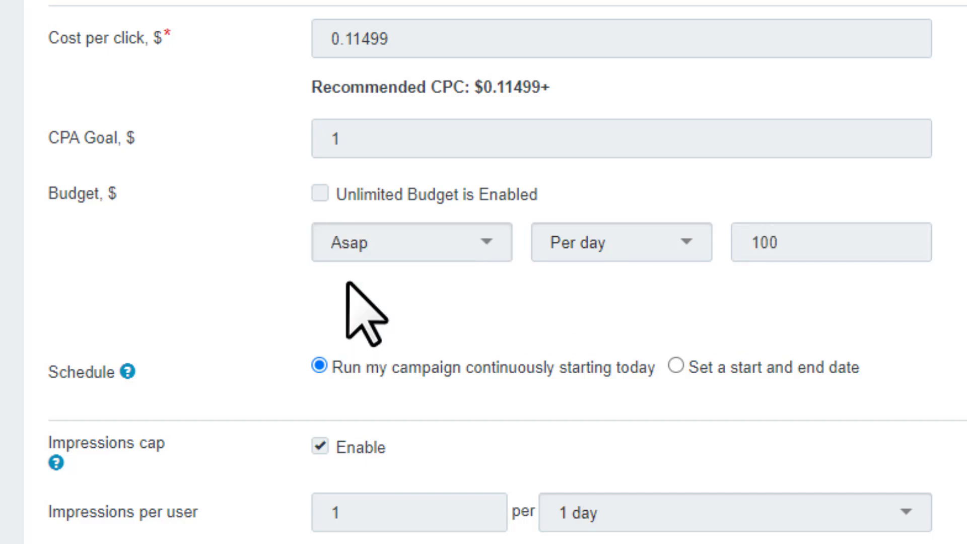
# - Edit the daily budget amount field, keeping the budget at 100 per day
pyautogui.click(802, 243)
pyautogui.doubleClick(756, 244)
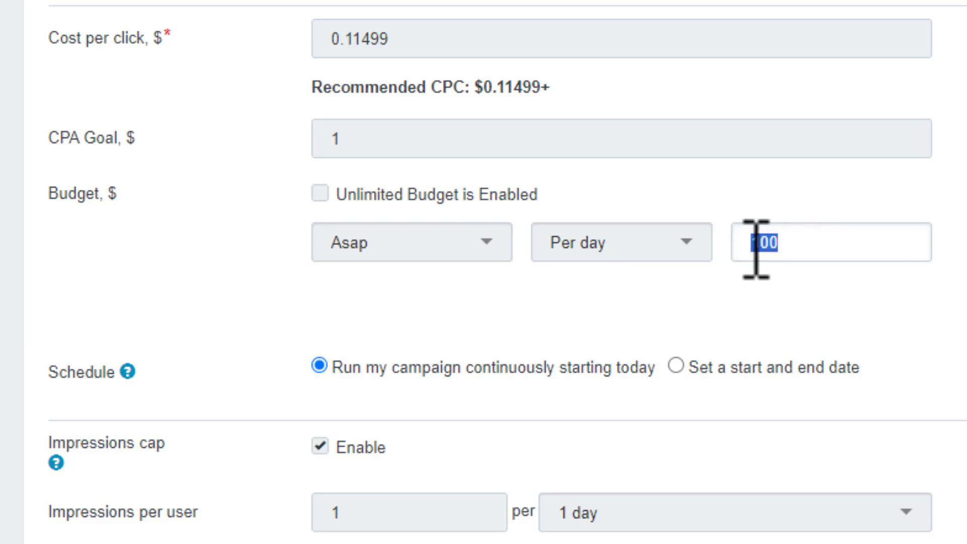
pyautogui.click(416, 240)
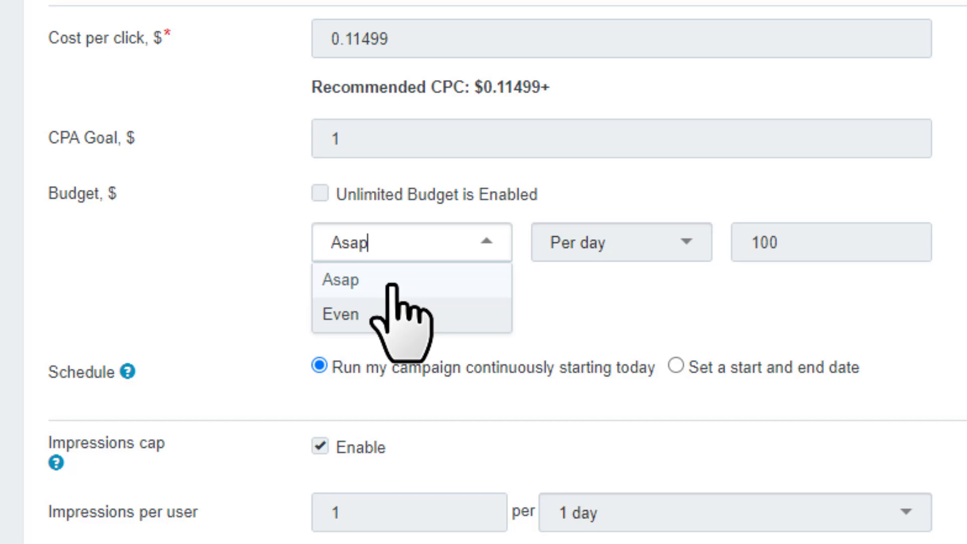
pyautogui.doubleClick(749, 251)
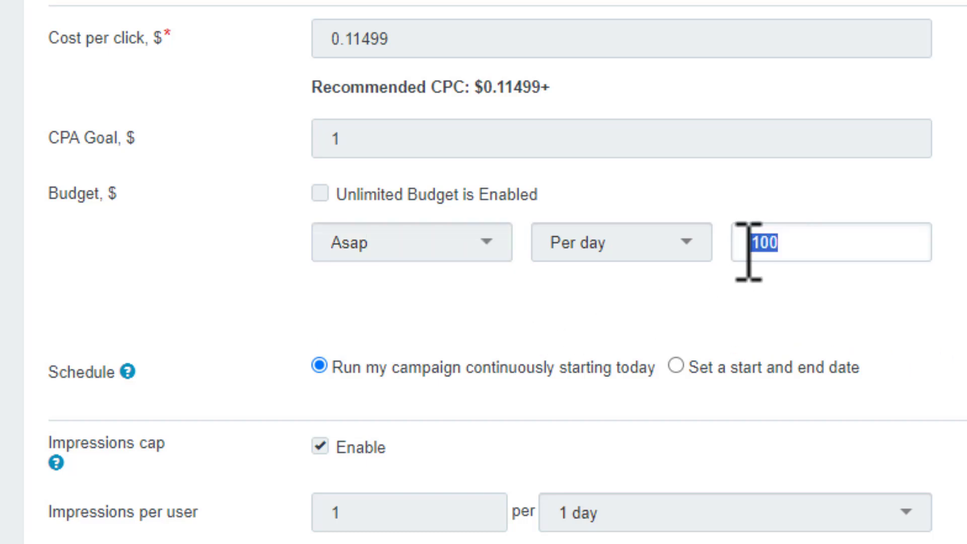
pyautogui.write('15')
pyautogui.press('BackSpace')
pyautogui.press('BackSpace')
pyautogui.write('25')
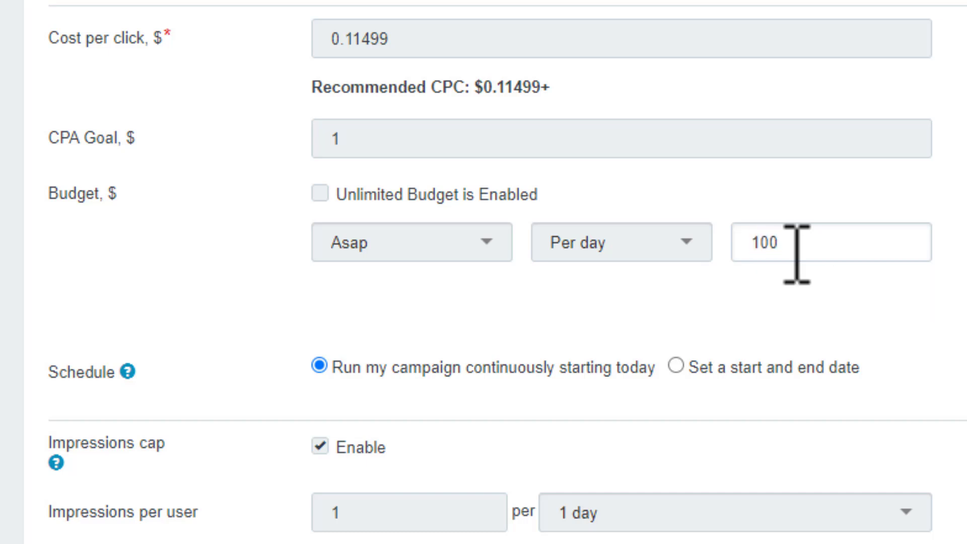
# - Keep the schedule continuous from today and review the 1-per-user-per-day impressions cap
pyautogui.scroll(-3, 797, 246)
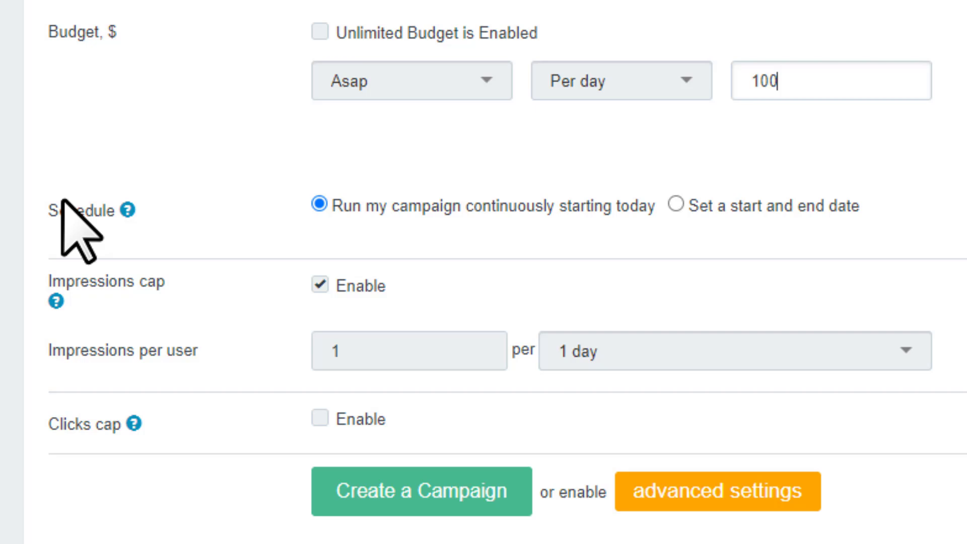
pyautogui.doubleClick(70, 216)
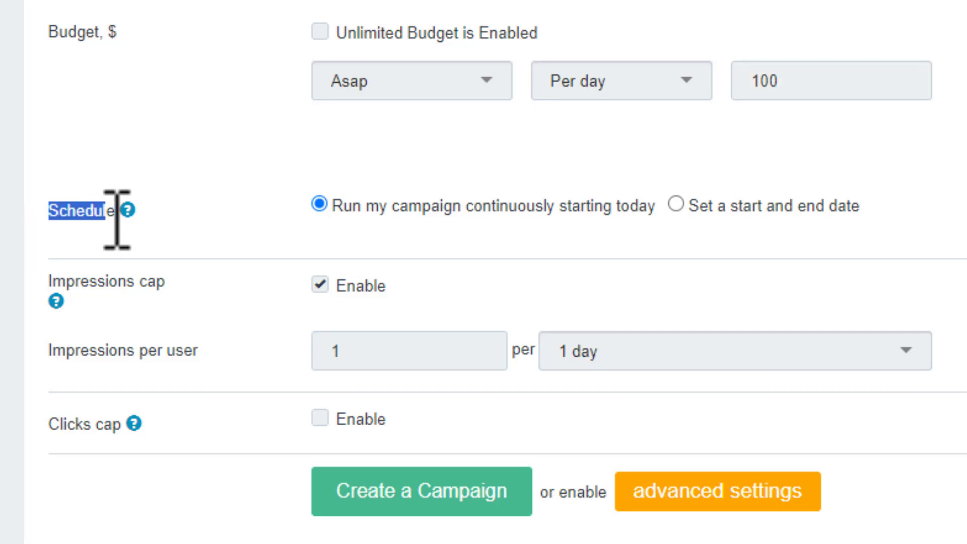
pyautogui.click(756, 207)
pyautogui.click(382, 207)
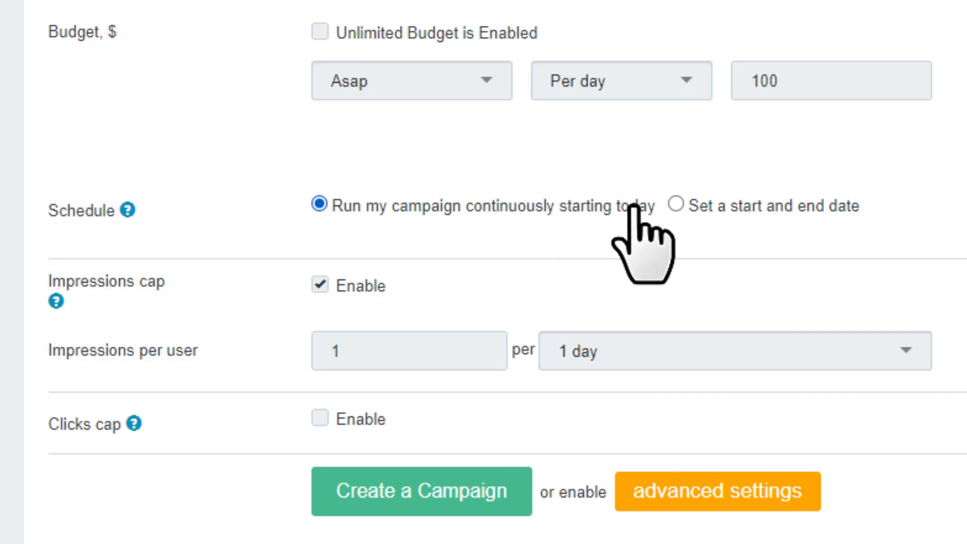
pyautogui.moveTo(46, 282); pyautogui.dragTo(112, 289)
pyautogui.click(134, 301)
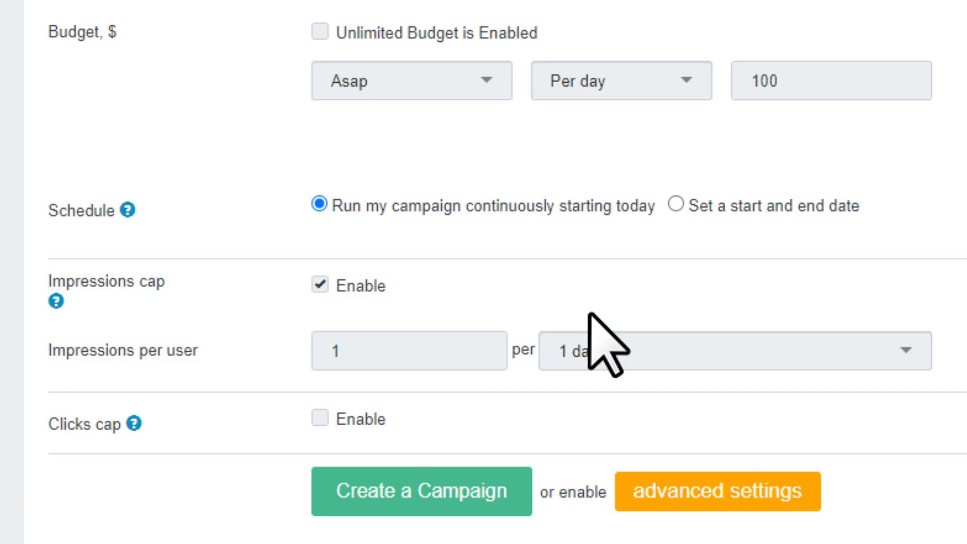
pyautogui.click(729, 496)
# - Review the Carrier and ISP targeting rows, then create the CPAGrip_Nike_Shoes campaign
pyautogui.moveTo(46, 107); pyautogui.dragTo(199, 108)
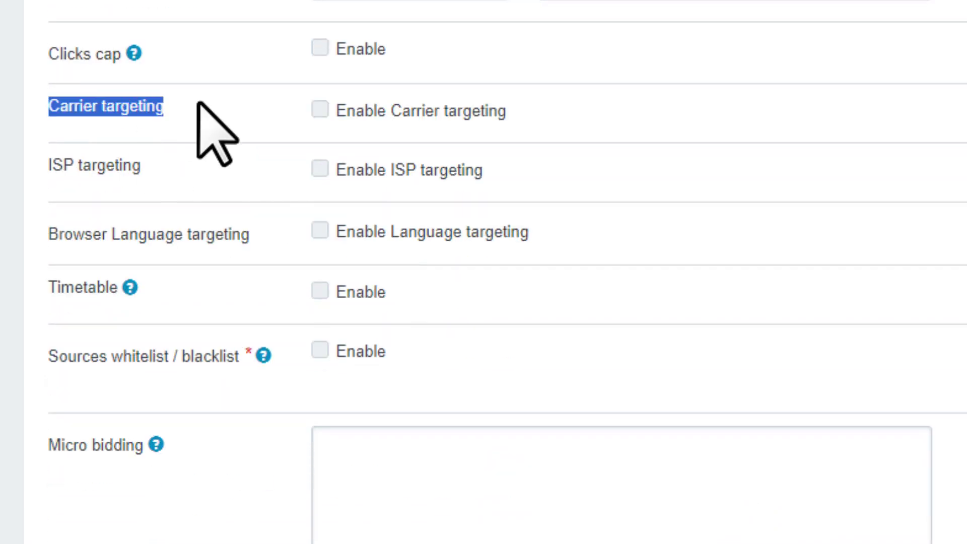
pyautogui.moveTo(32, 172); pyautogui.dragTo(144, 169)
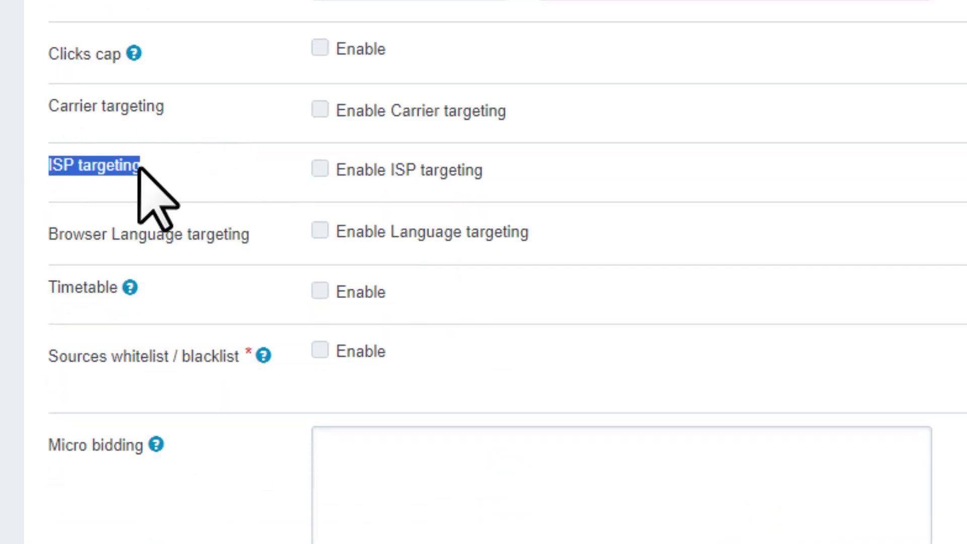
pyautogui.click(135, 168)
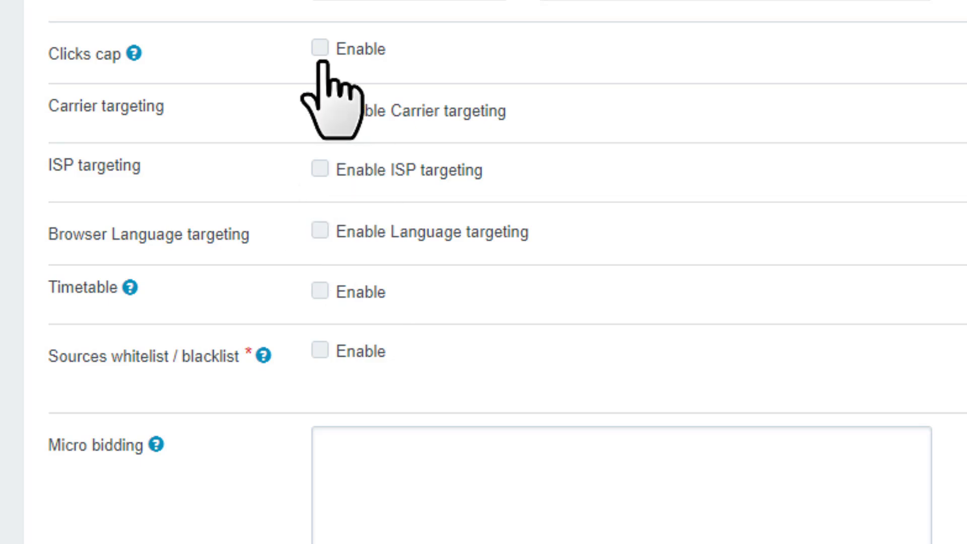
pyautogui.scroll(-5, 353, 282)
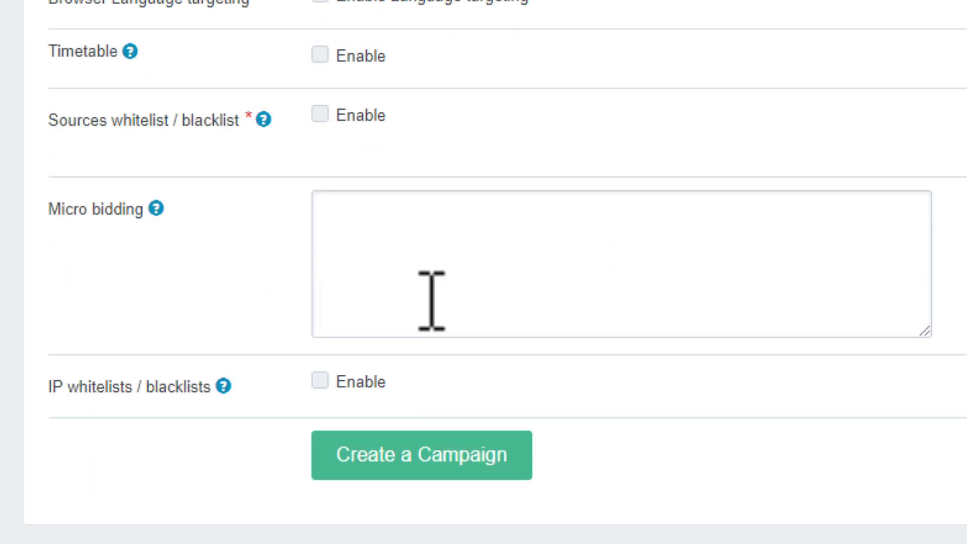
pyautogui.click(442, 456)
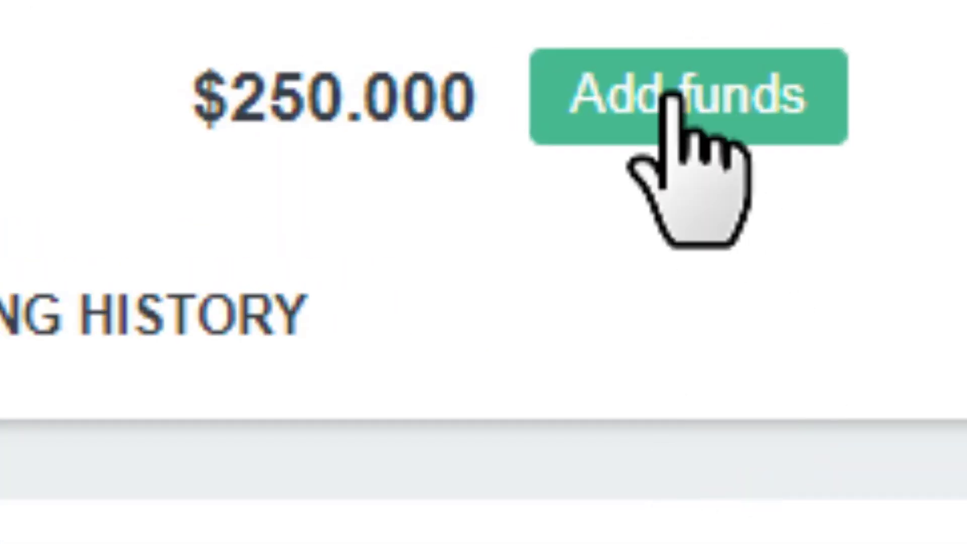
# - On the Add funds page, pick Capitalist as payment method and check the 1500 top-up amount
pyautogui.click(958, 34)
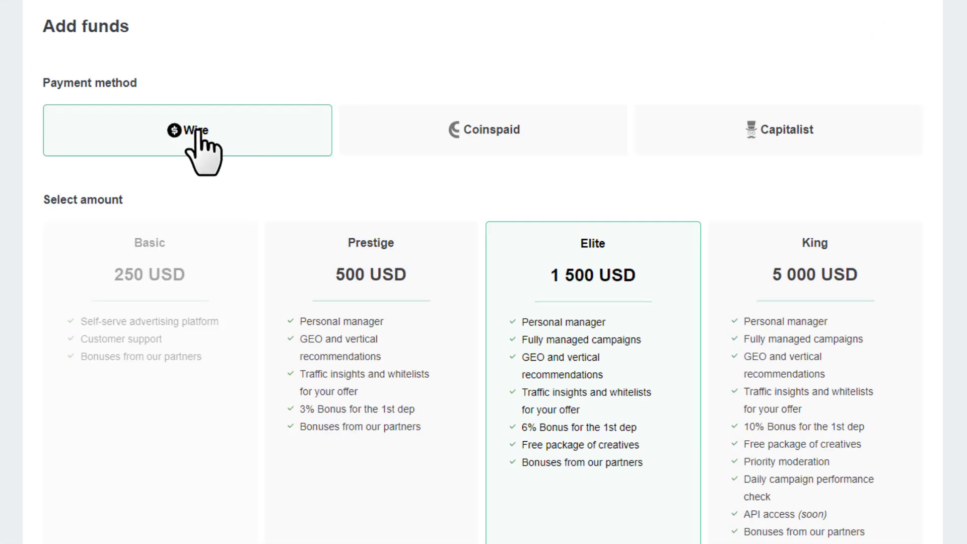
pyautogui.click(499, 142)
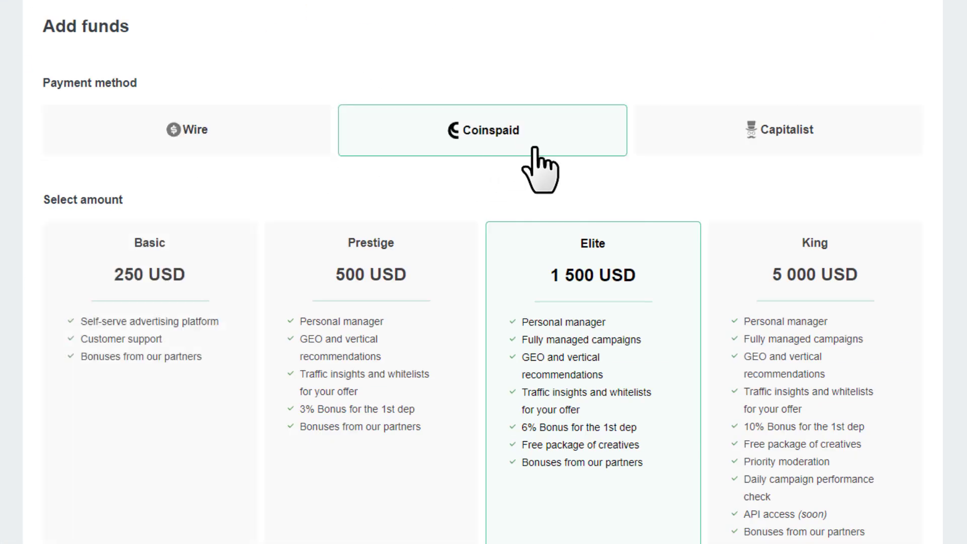
pyautogui.click(766, 137)
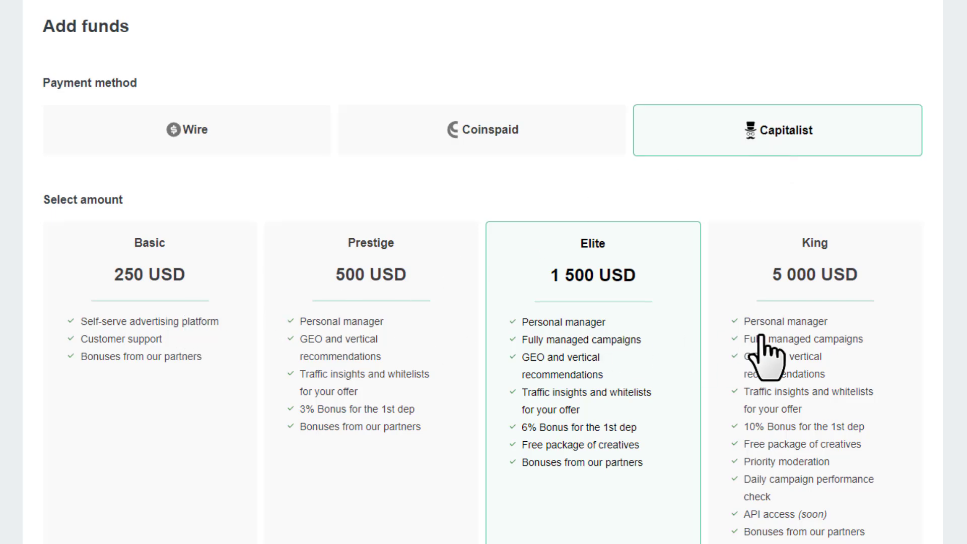
pyautogui.scroll(-5, 371, 528)
pyautogui.click(236, 529)
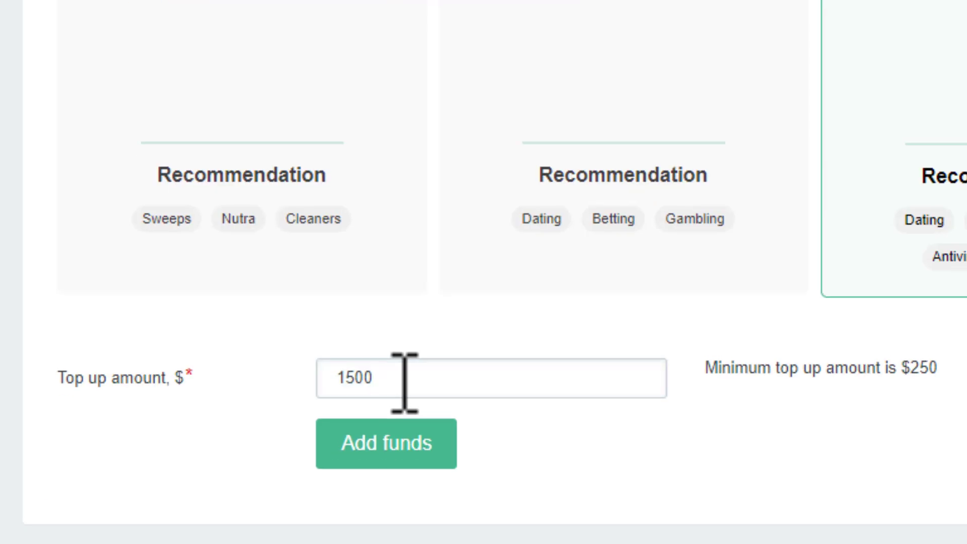